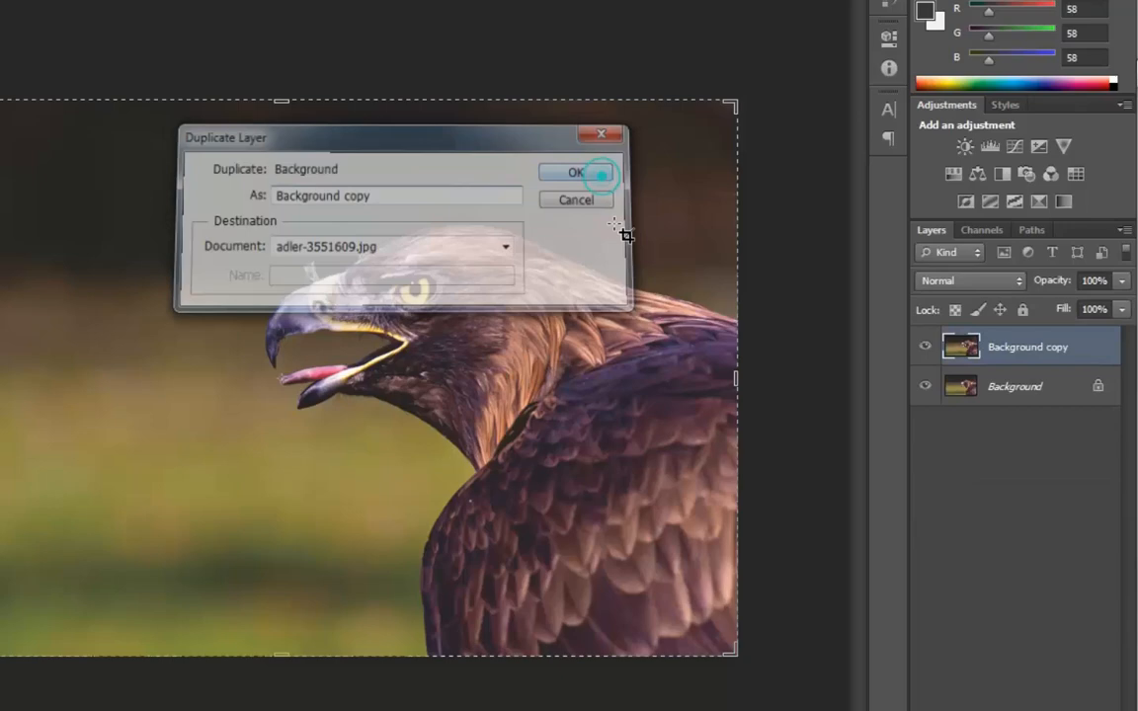
Delete the locked Background layer, keeping only Background copy, and leave the Crop tool for the Move tool
left_click_drag(1059, 393, 1084, 567)
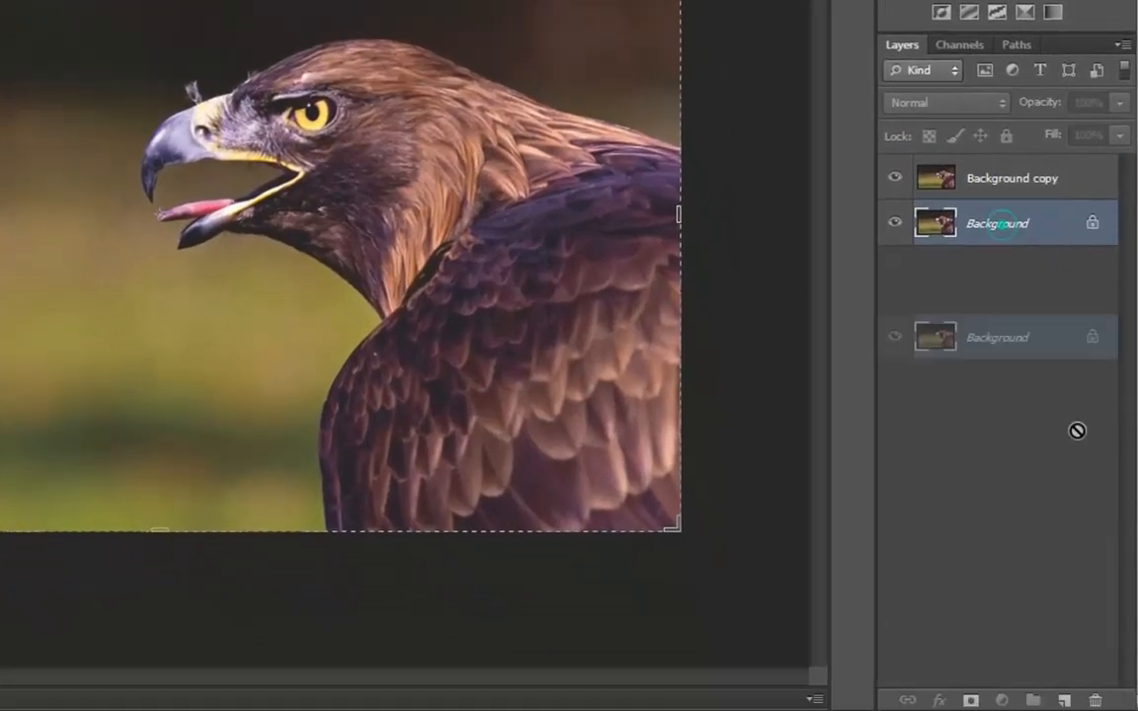
left_click_drag(1077, 431, 1108, 700)
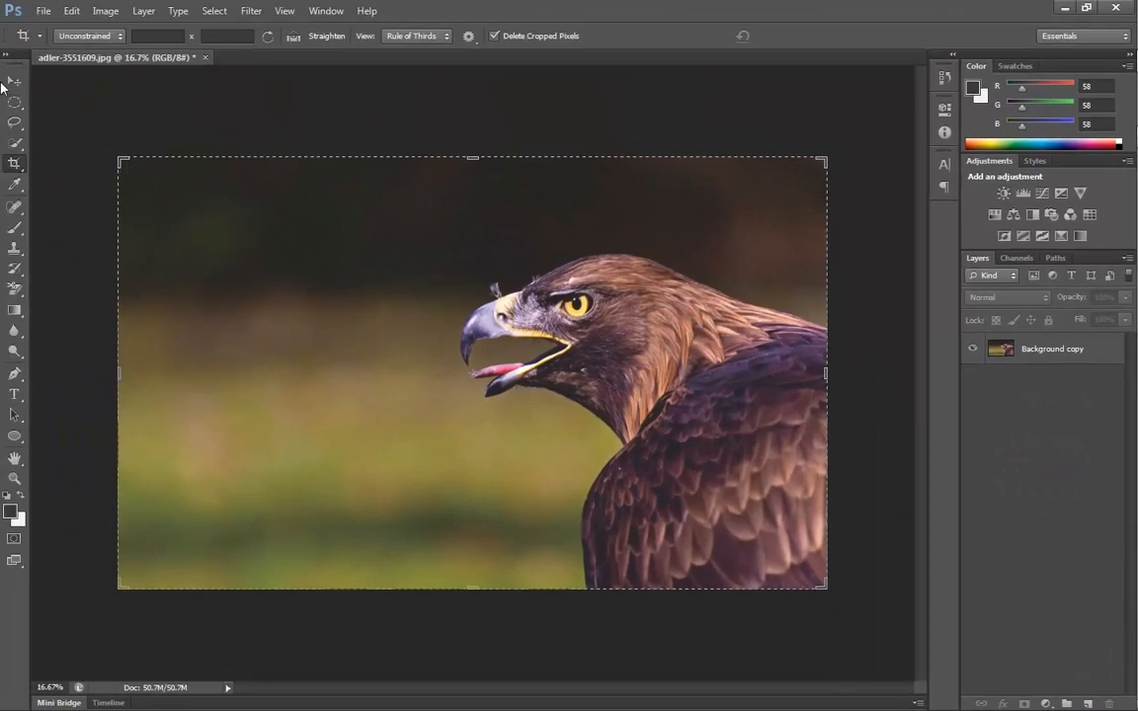
left_click(13, 81)
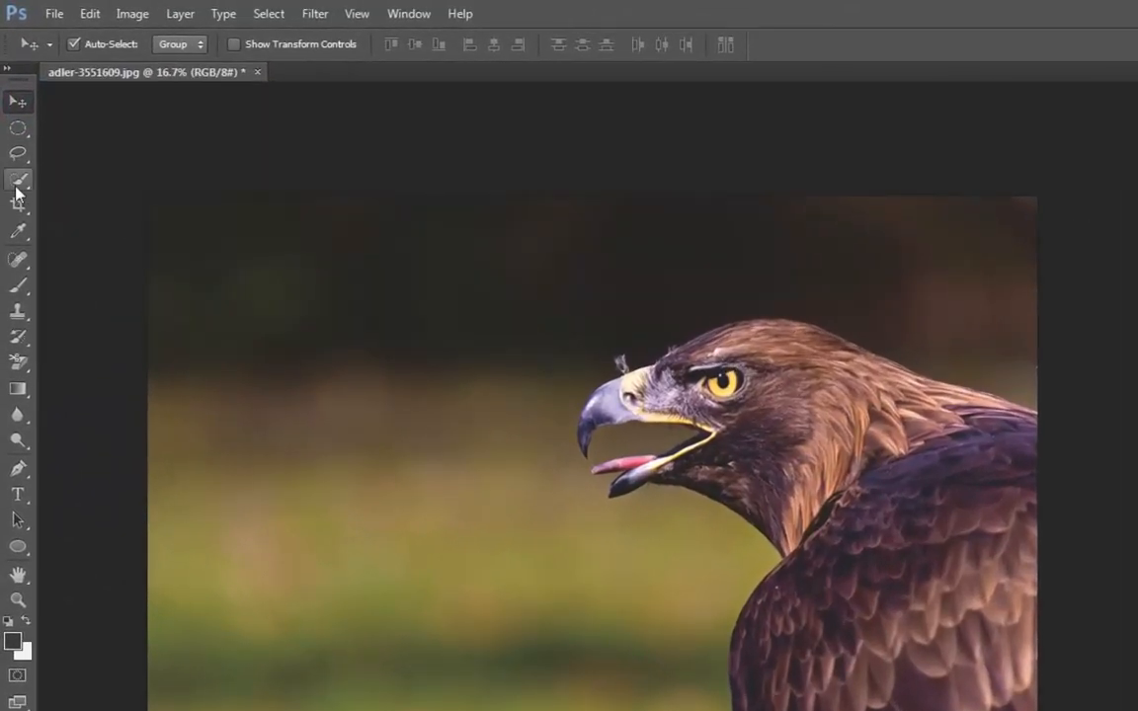
On the Background copy layer, select the whole backdrop around the eagle with the Quick Selection tool
left_click(17, 183)
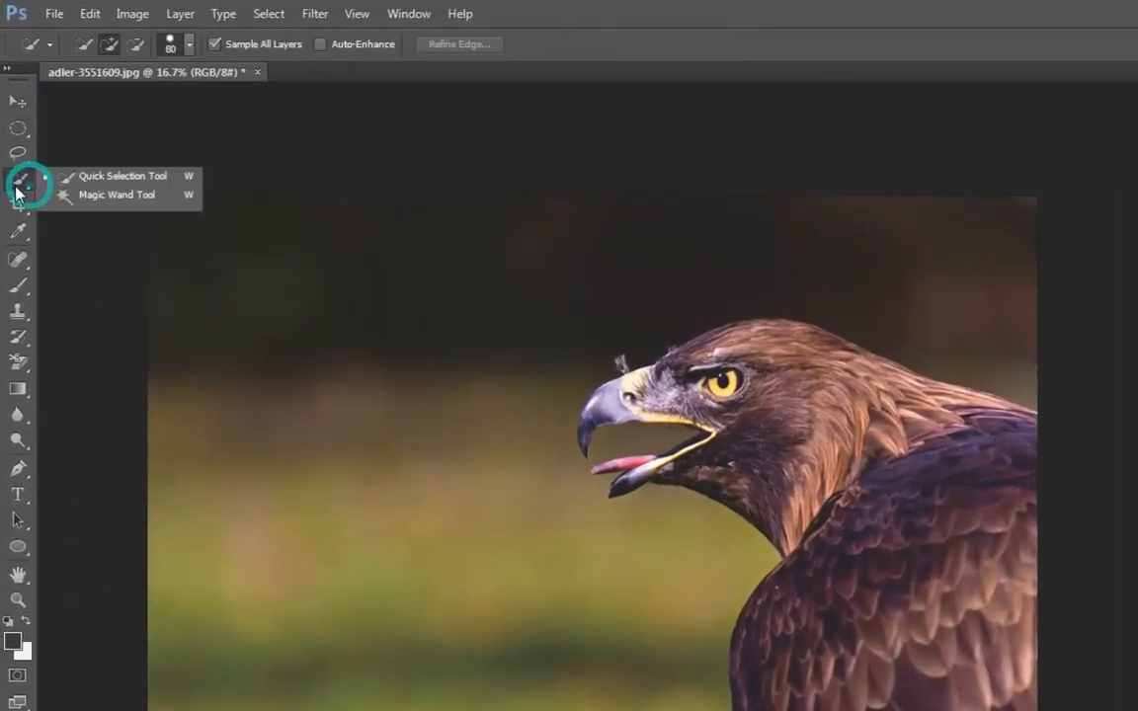
left_click(138, 175)
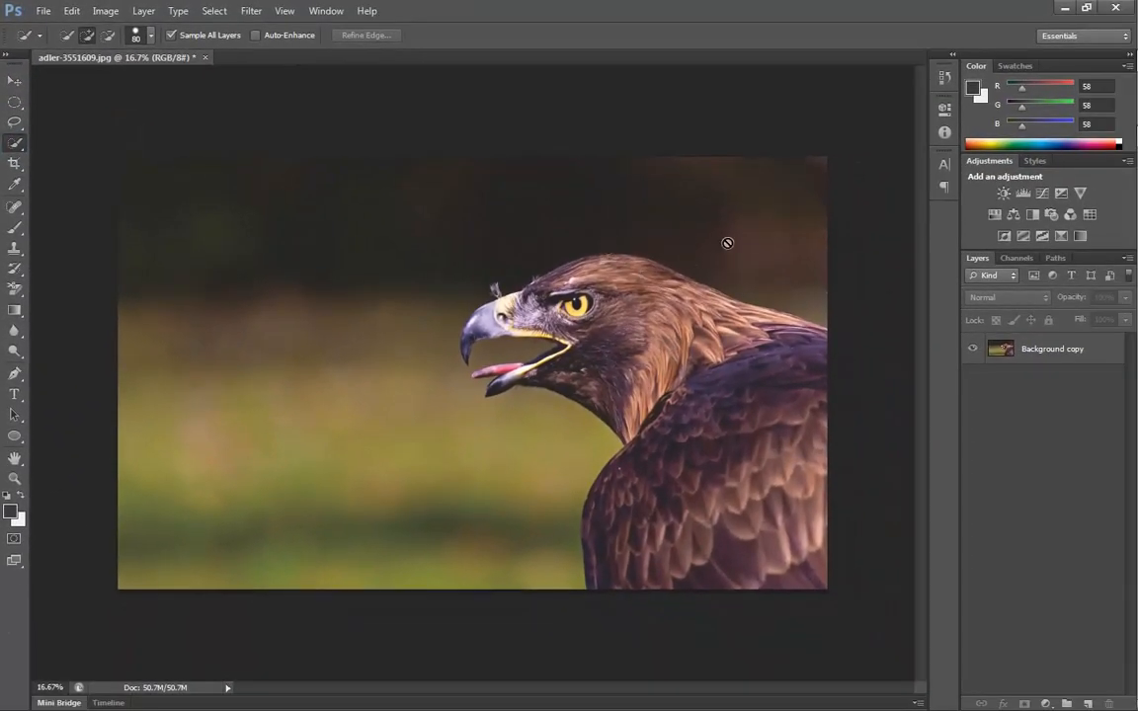
left_click(1053, 349)
mouse_move(791, 263)
left_mouse_down()
mouse_move(689, 230)
mouse_move(469, 207)
mouse_move(423, 242)
mouse_move(406, 332)
left_mouse_up()
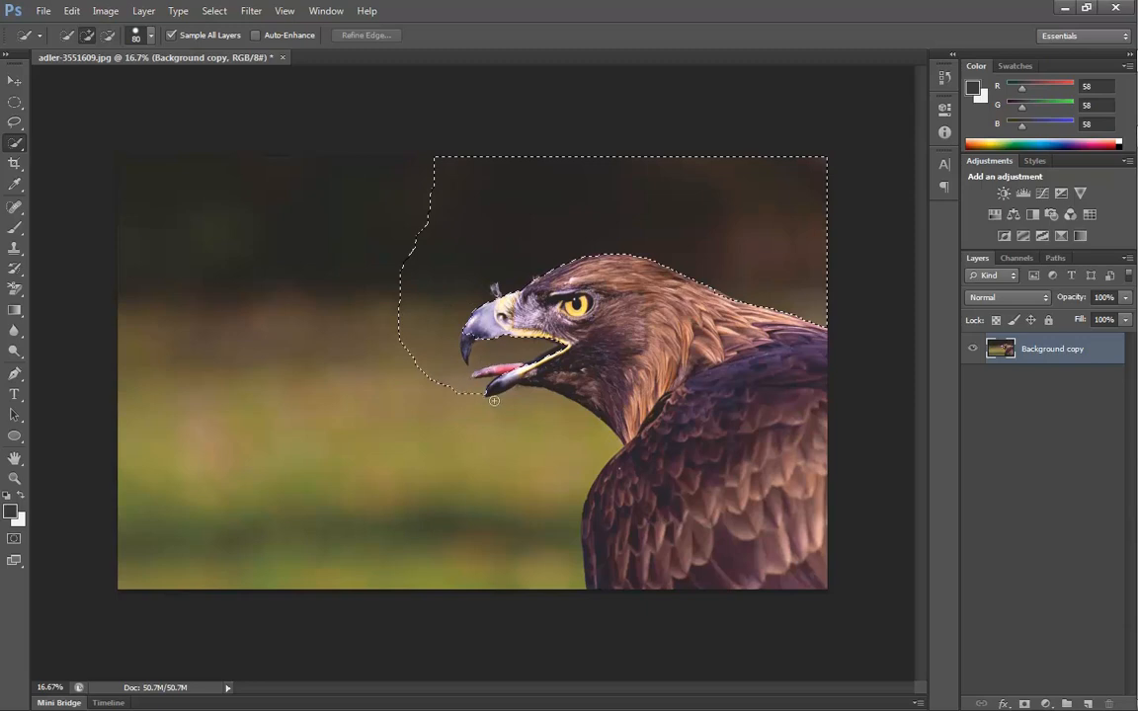
mouse_move(601, 449)
left_mouse_down()
mouse_move(558, 526)
mouse_move(597, 493)
left_mouse_up()
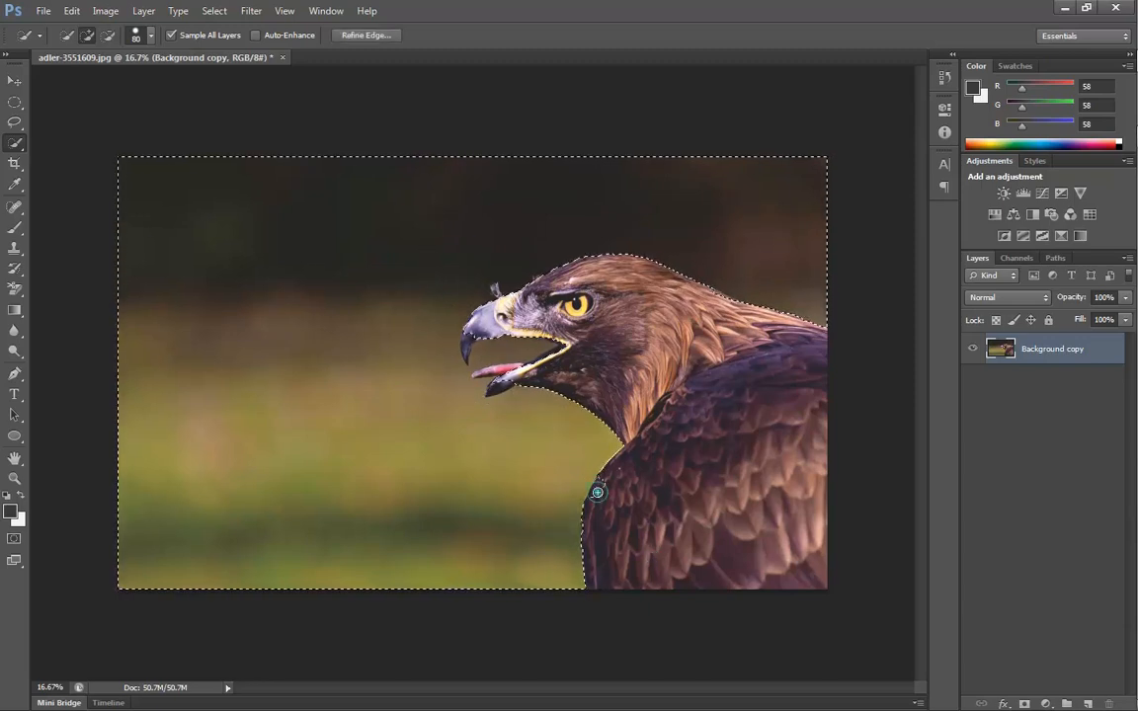
Subtract the wing edge, the beak and the tip of the upper beak from the backdrop selection
left_click(599, 491, "alt")
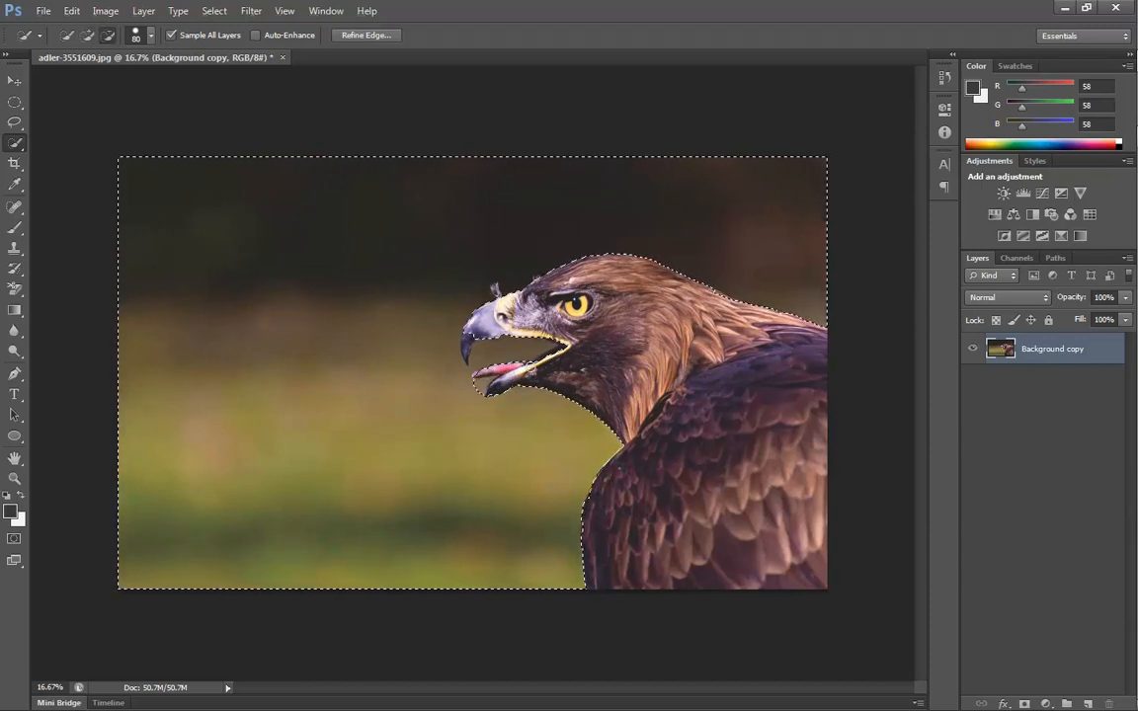
left_click(558, 354, "alt")
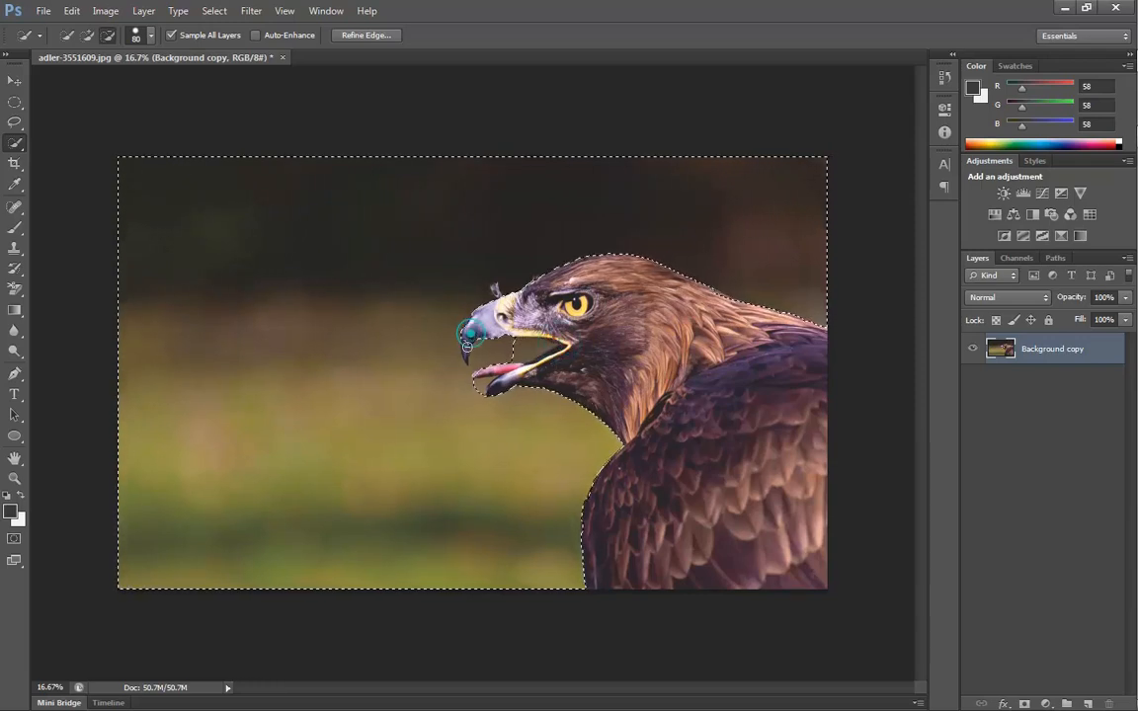
left_click_drag(467, 347, 468, 362)
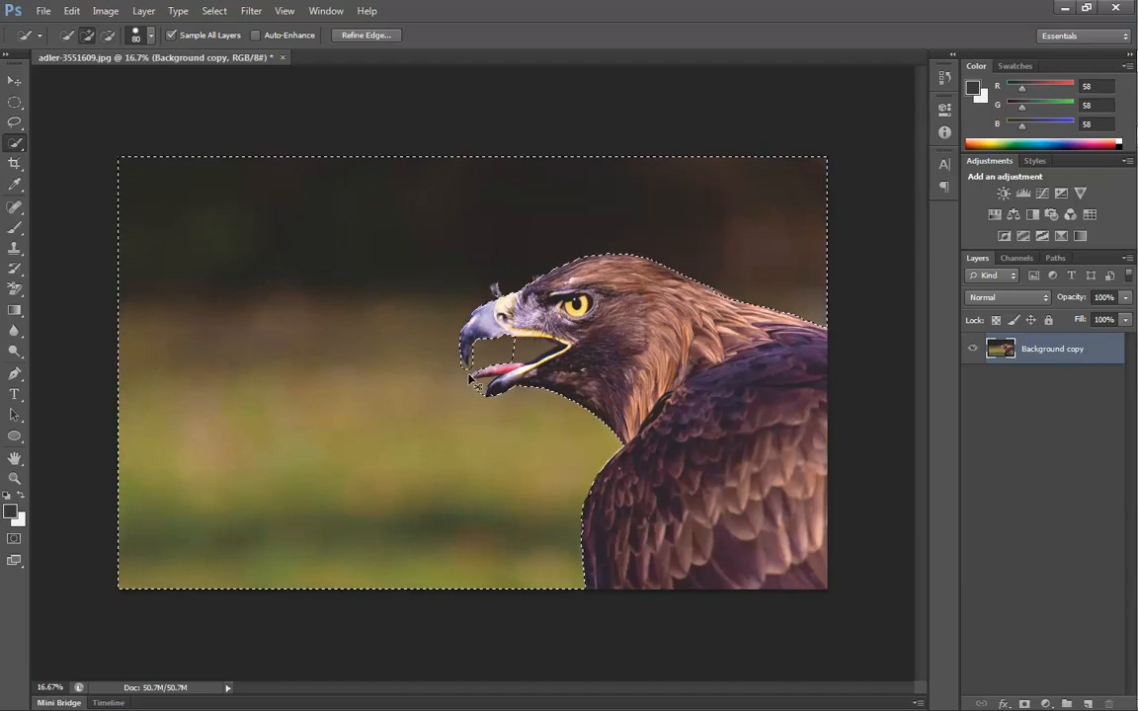
Refine the backdrop selection around the hooked upper beak so its edge follows the beak tip and front curve
key("ctrl+plus")
key("ctrl+plus")
key("ctrl+plus")
key("ctrl+plus")
key("ctrl+plus")
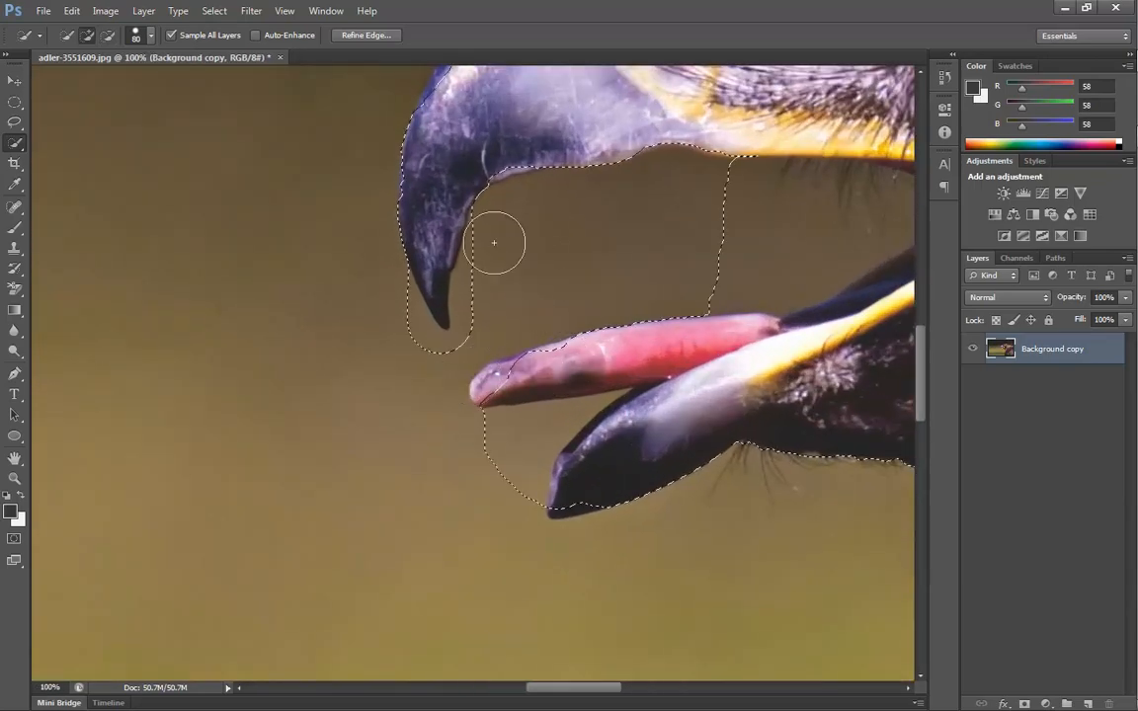
left_click(495, 257)
left_click(485, 284)
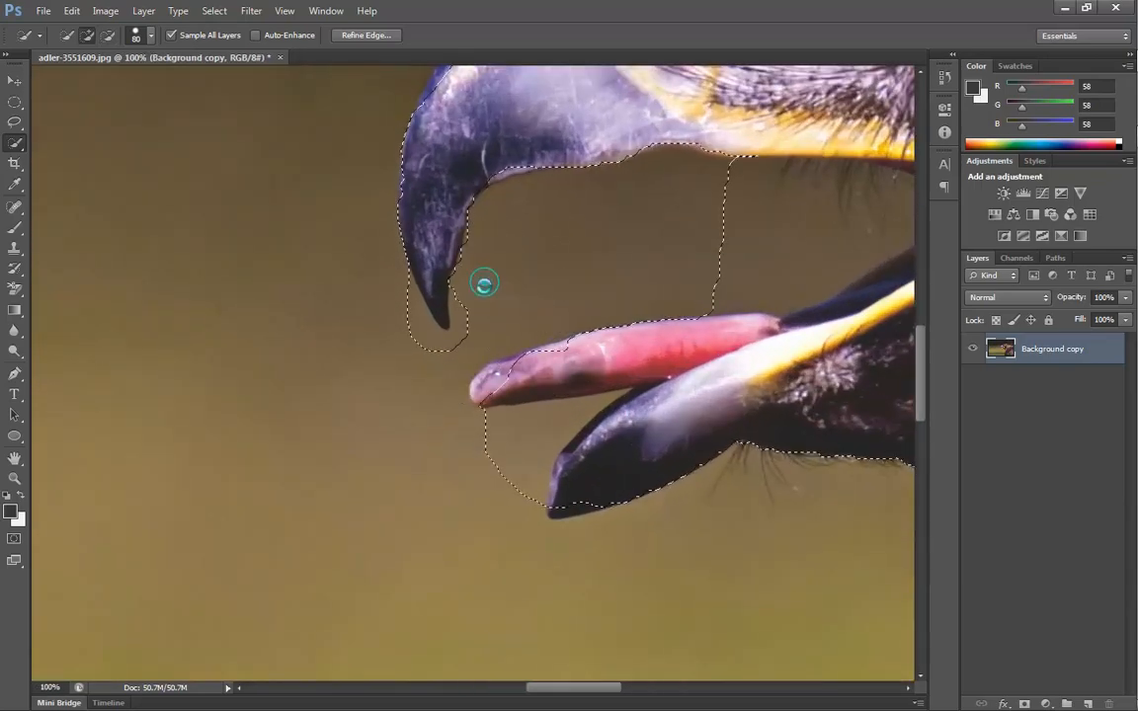
left_click(477, 312, "alt")
left_click(400, 335, "alt")
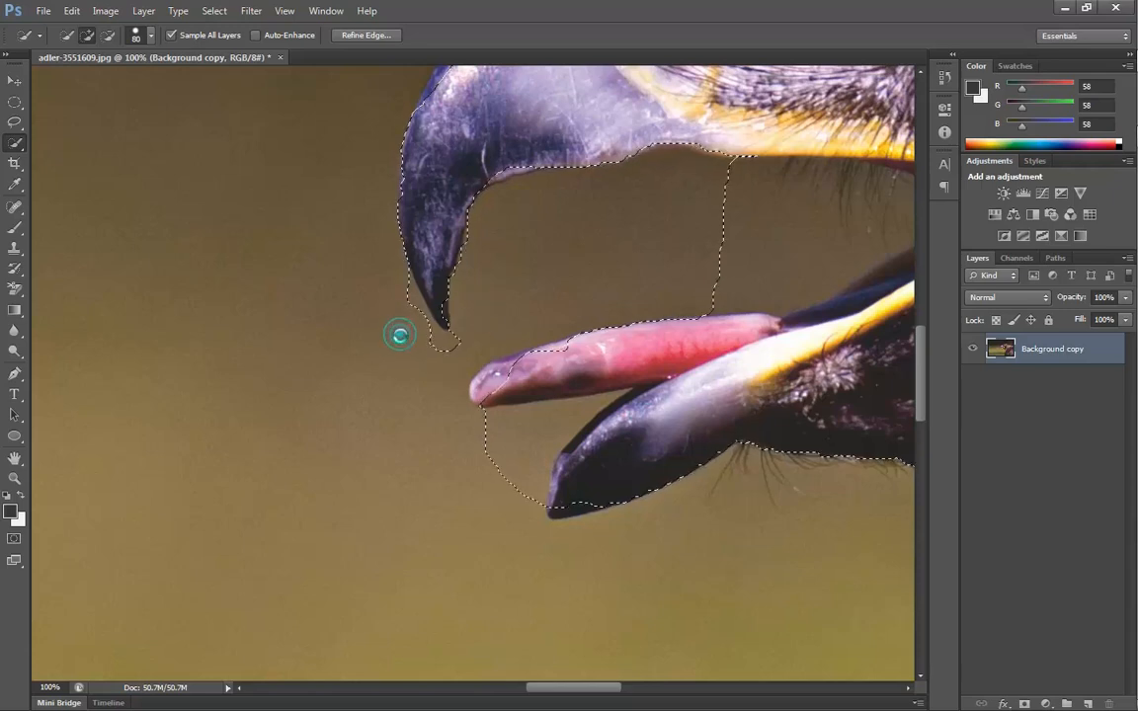
left_click(387, 310, "alt")
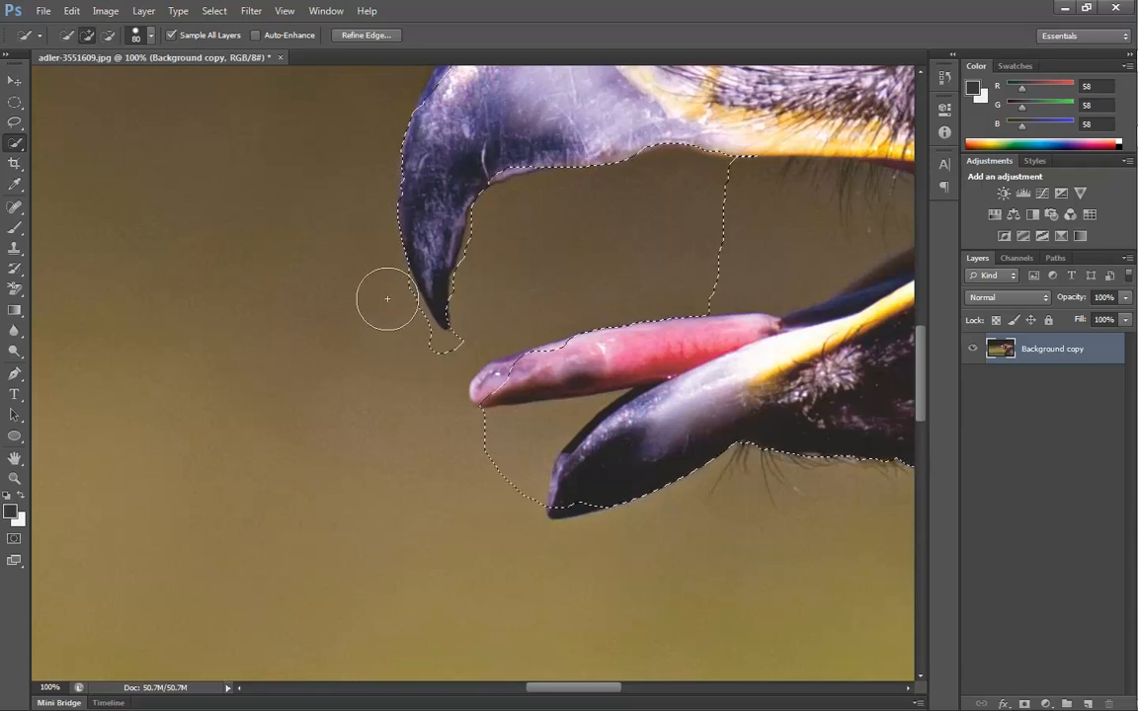
left_click(388, 297, "alt")
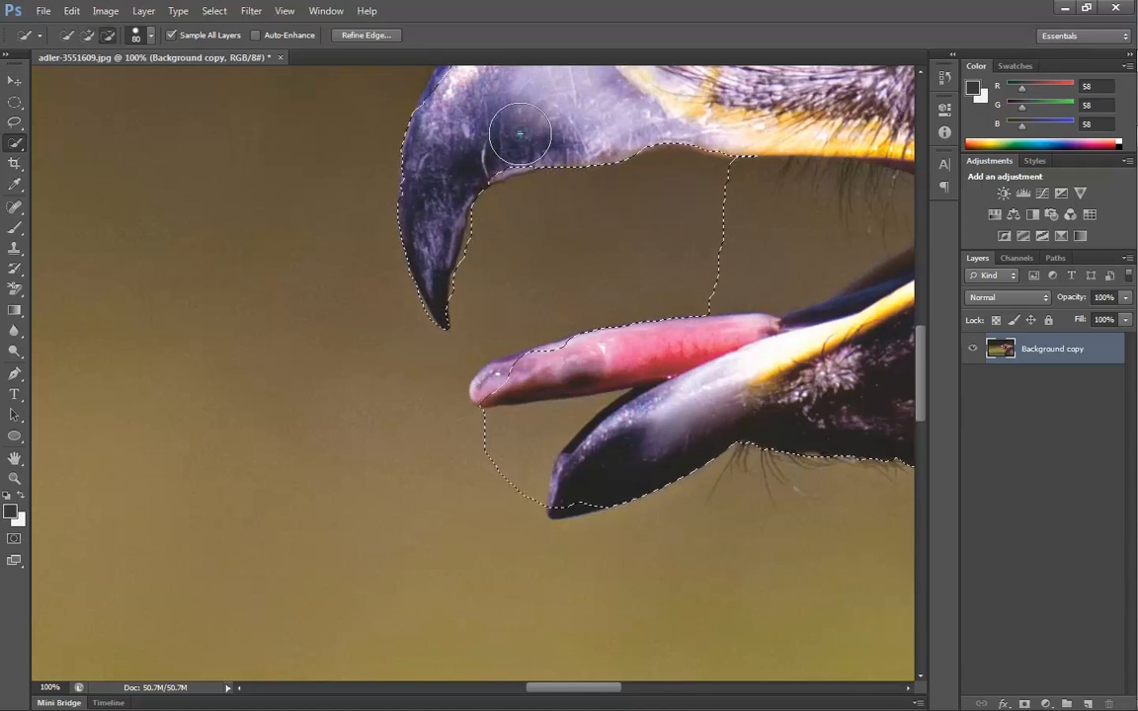
left_click(400, 105, "alt")
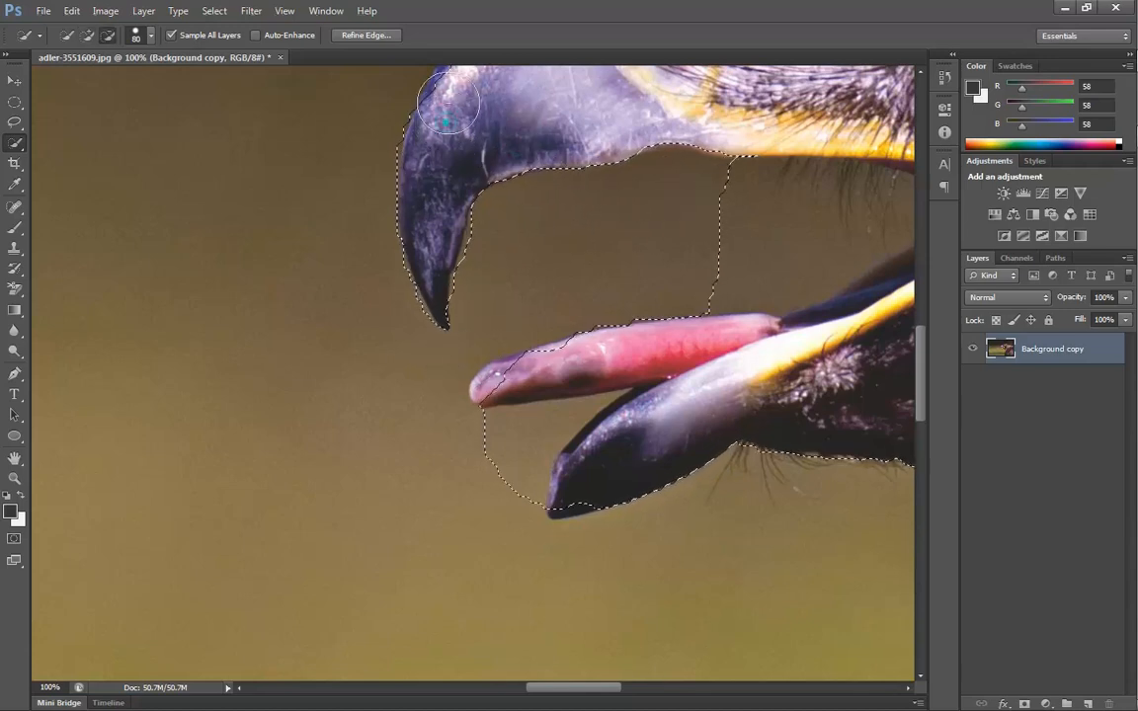
Extend the backdrop selection through the open mouth between the upper beak and the tongue, back to the mouth's corner
scroll(457, 217, "left", 1)
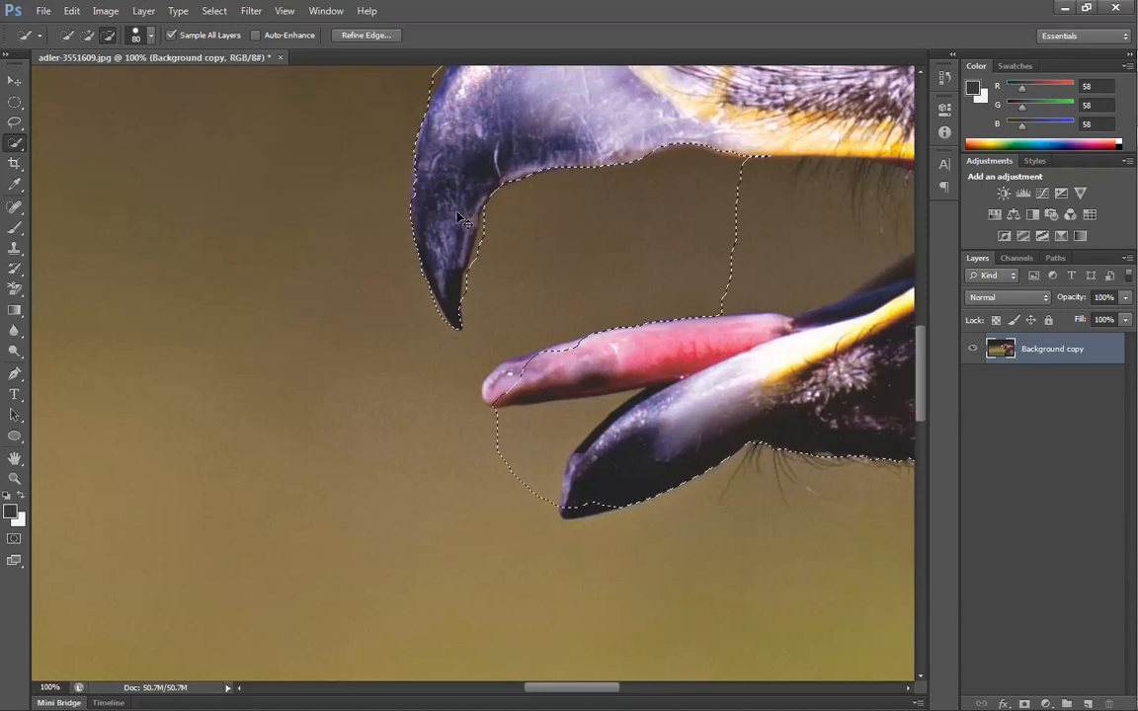
scroll(461, 219, "down", 1)
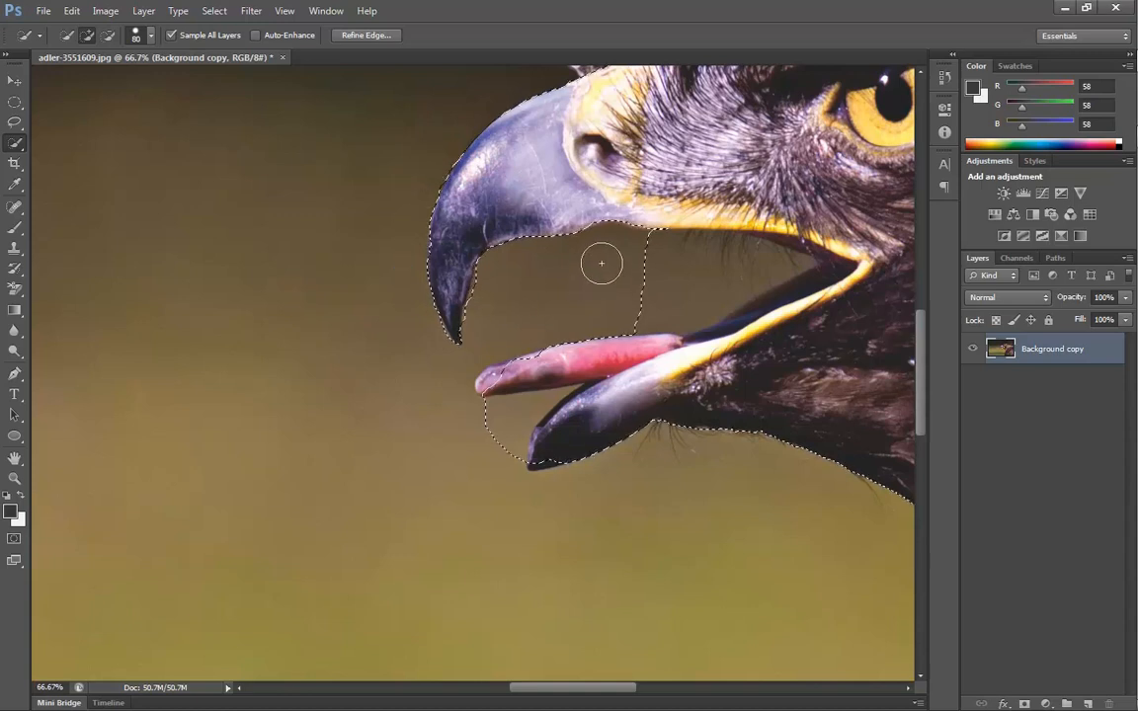
left_click(636, 264, "alt")
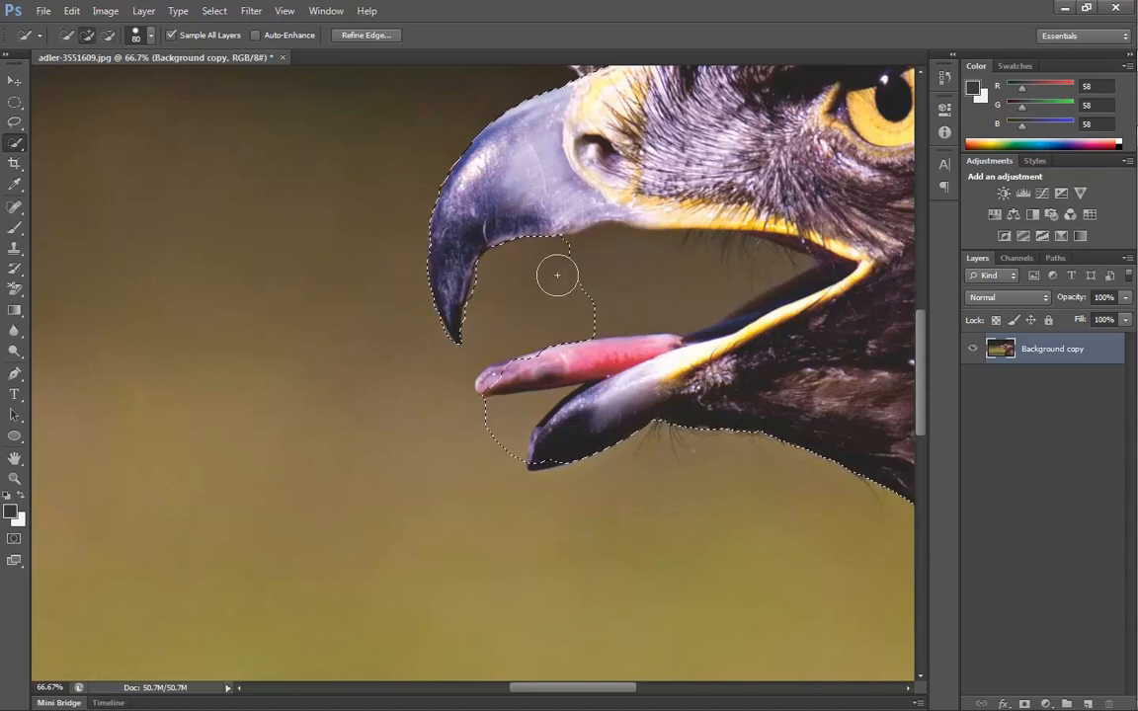
mouse_move(625, 272)
left_mouse_down()
mouse_move(749, 278)
mouse_move(796, 265)
left_mouse_up()
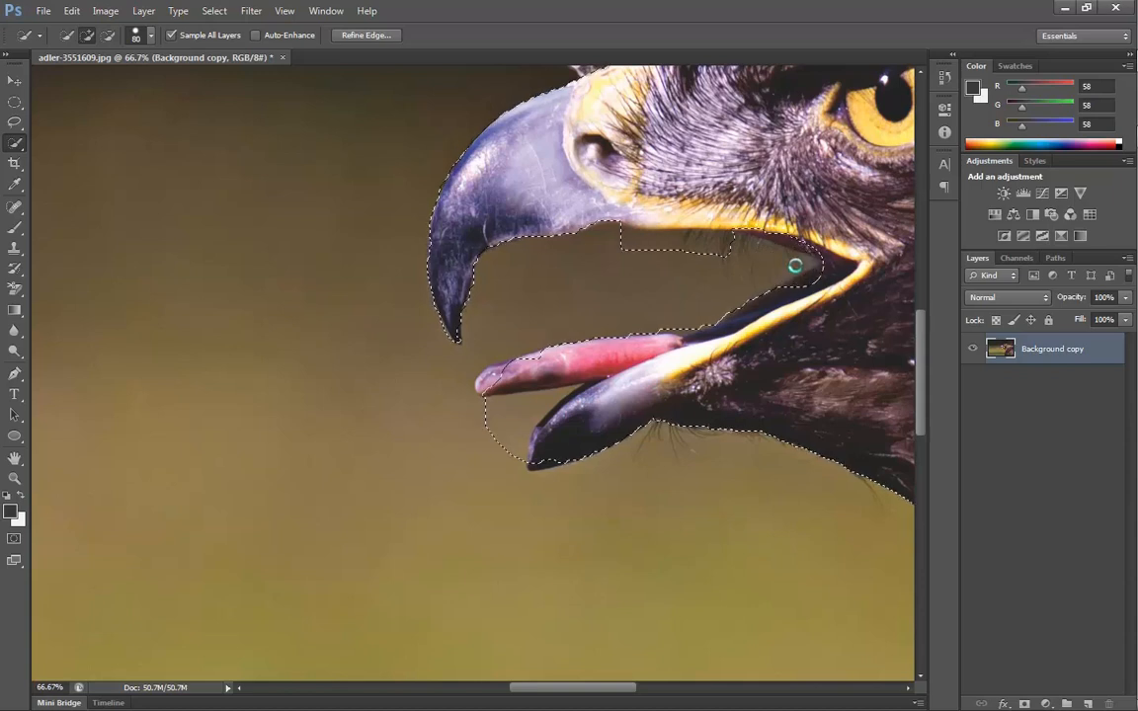
left_click(832, 231, "alt")
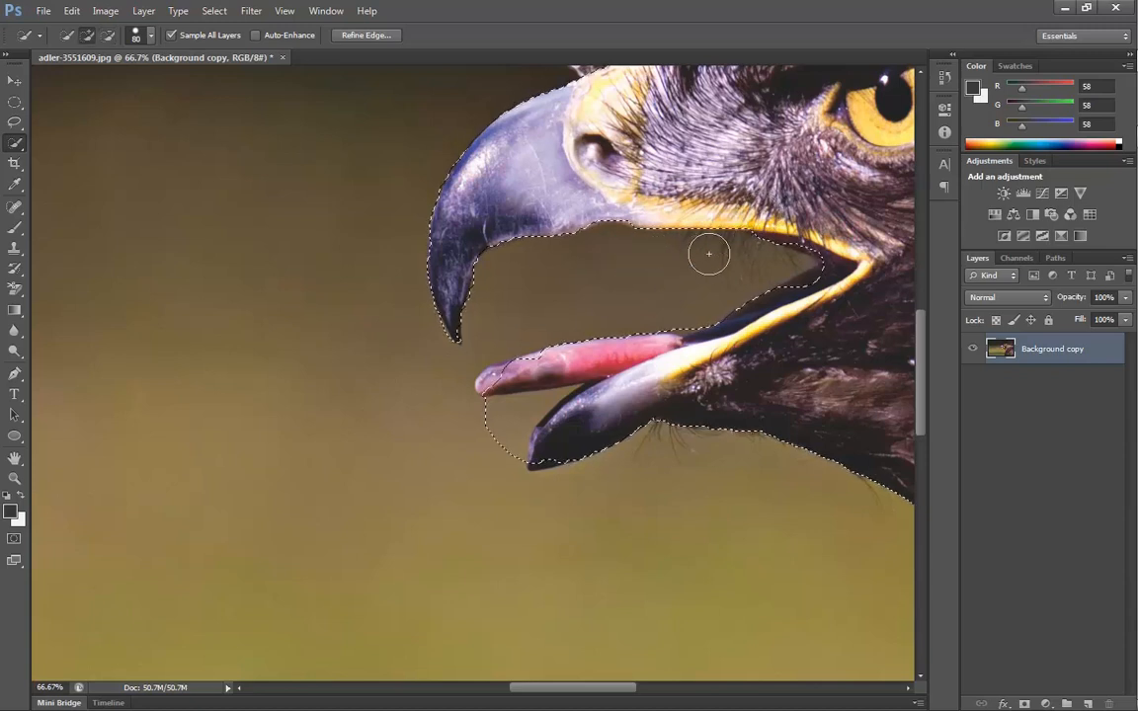
Refine the selection edge around the tongue and lower beak, using brush size 45 for the gap between them
left_click(679, 313, "alt")
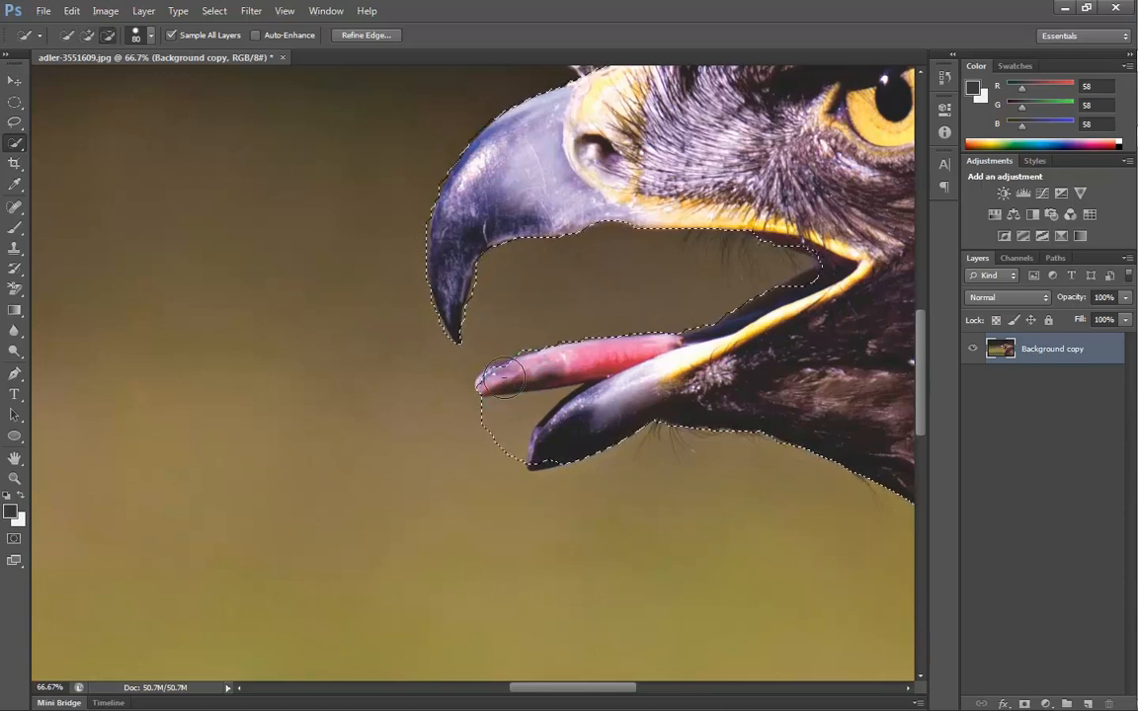
key("alt")
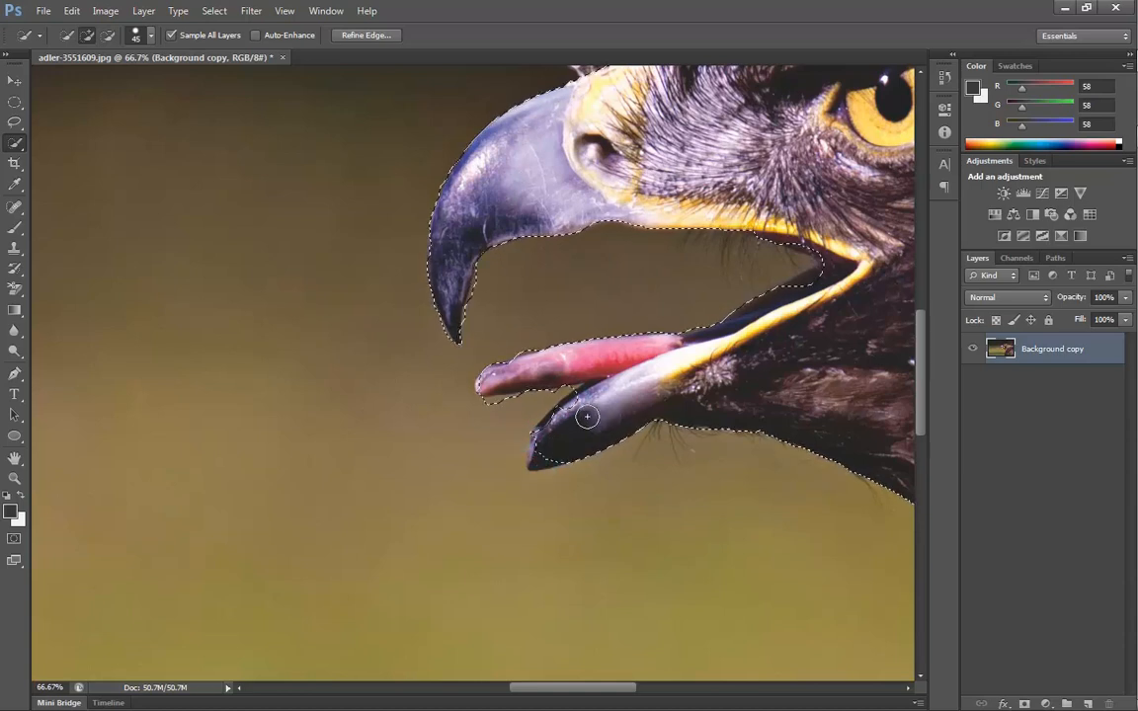
key("alt")
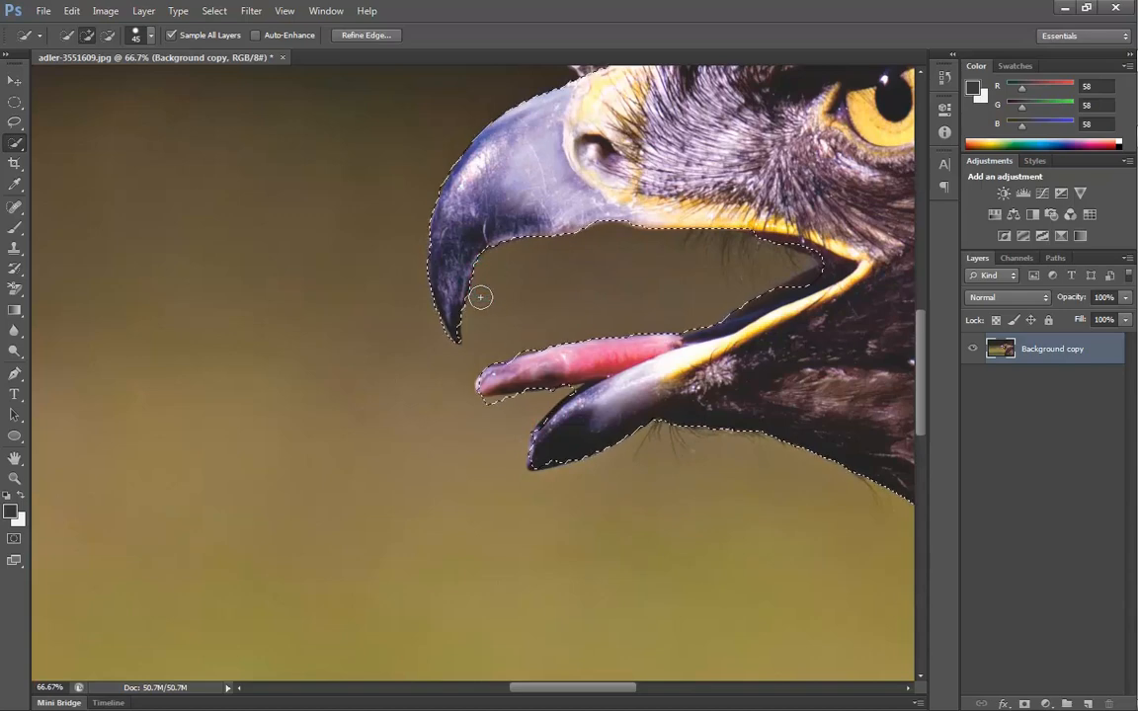
Invert the selection so it covers the eagle, and copy the eagle to a new layer with Layer Via Copy
key("ctrl+minus")
key("ctrl+minus")
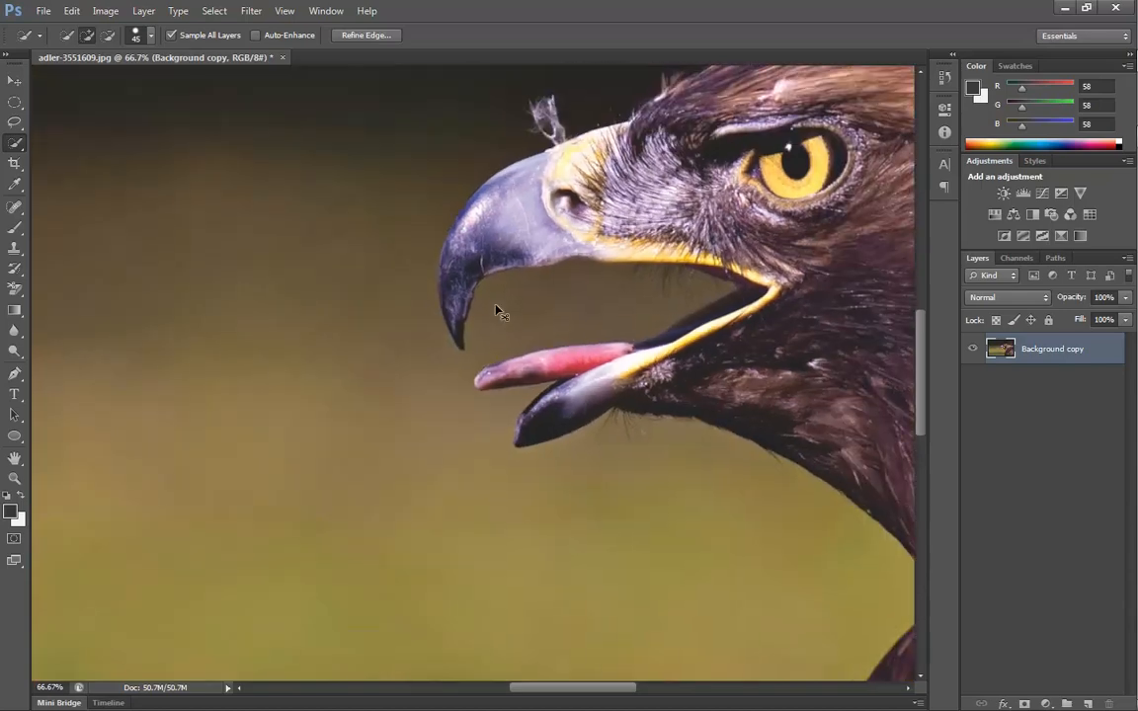
key("ctrl+minus")
key("ctrl+minus")
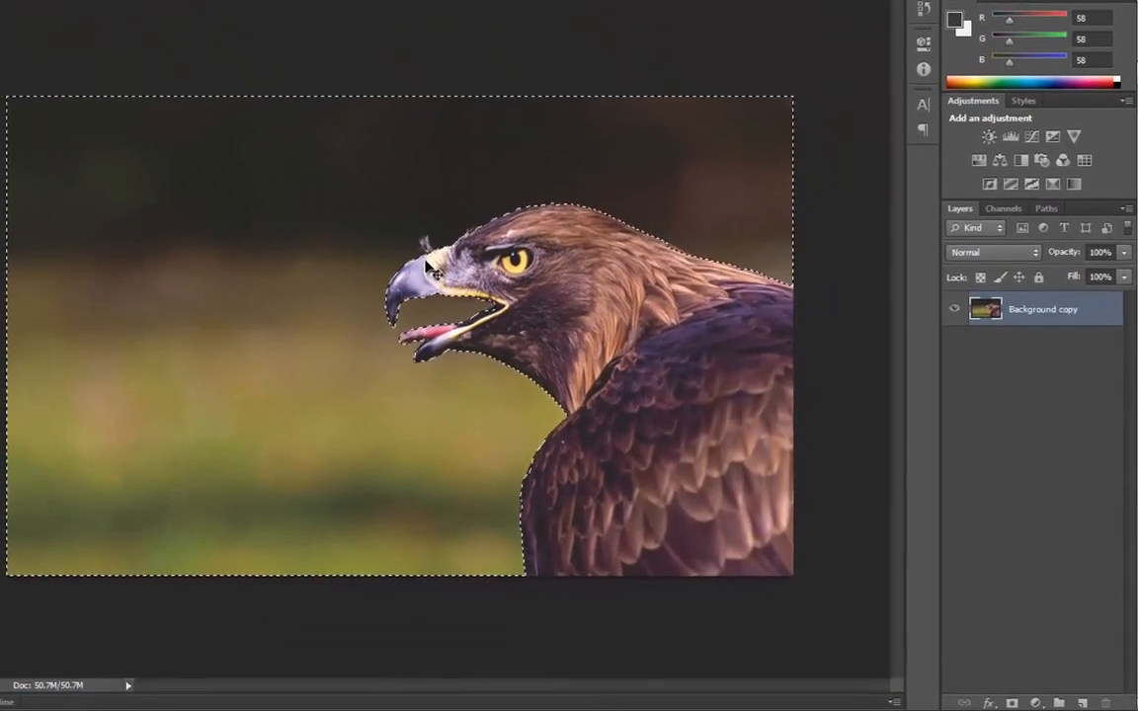
right_click(201, 316)
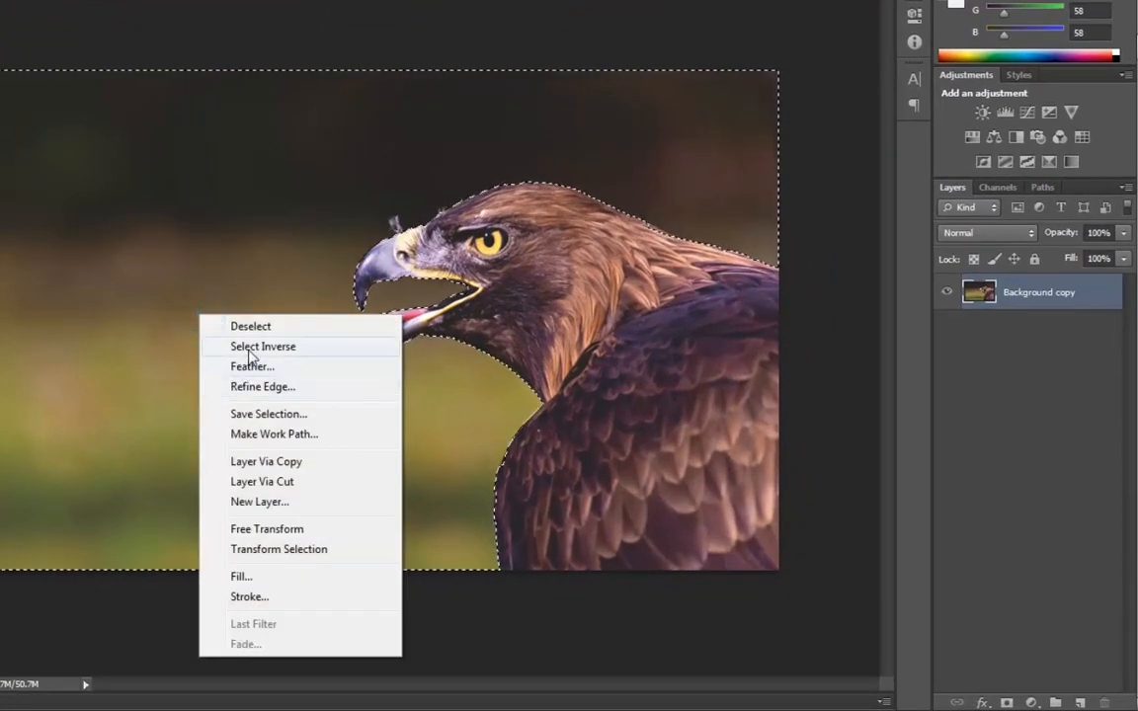
left_click(305, 351)
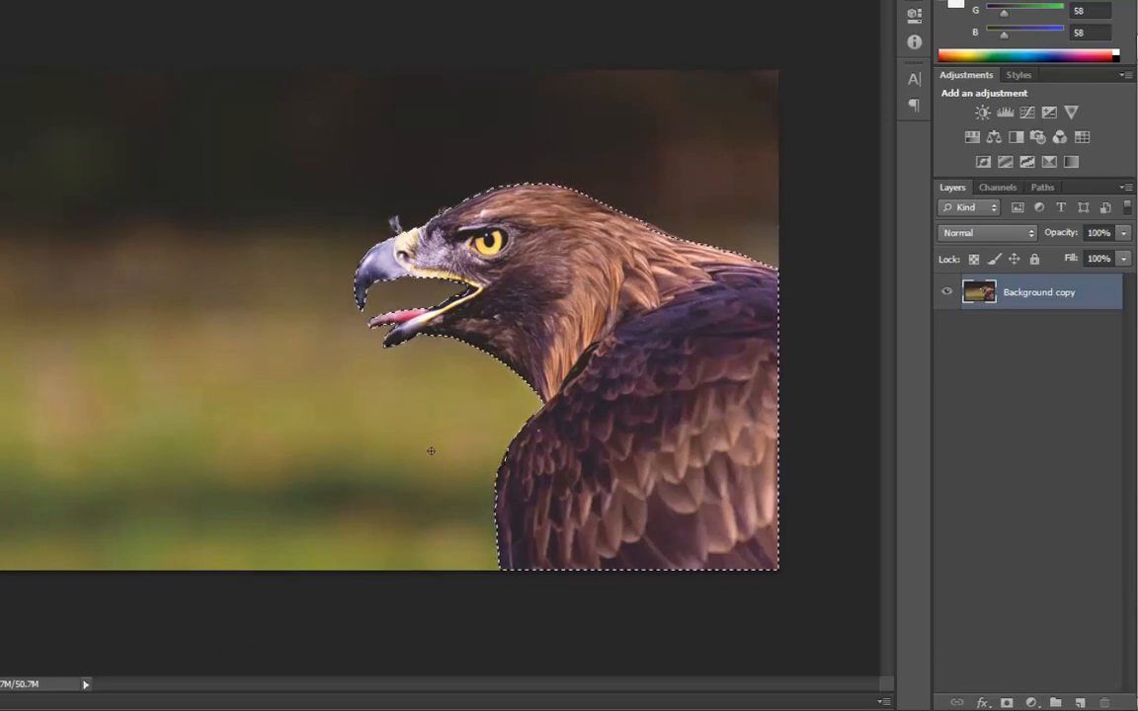
right_click(373, 387)
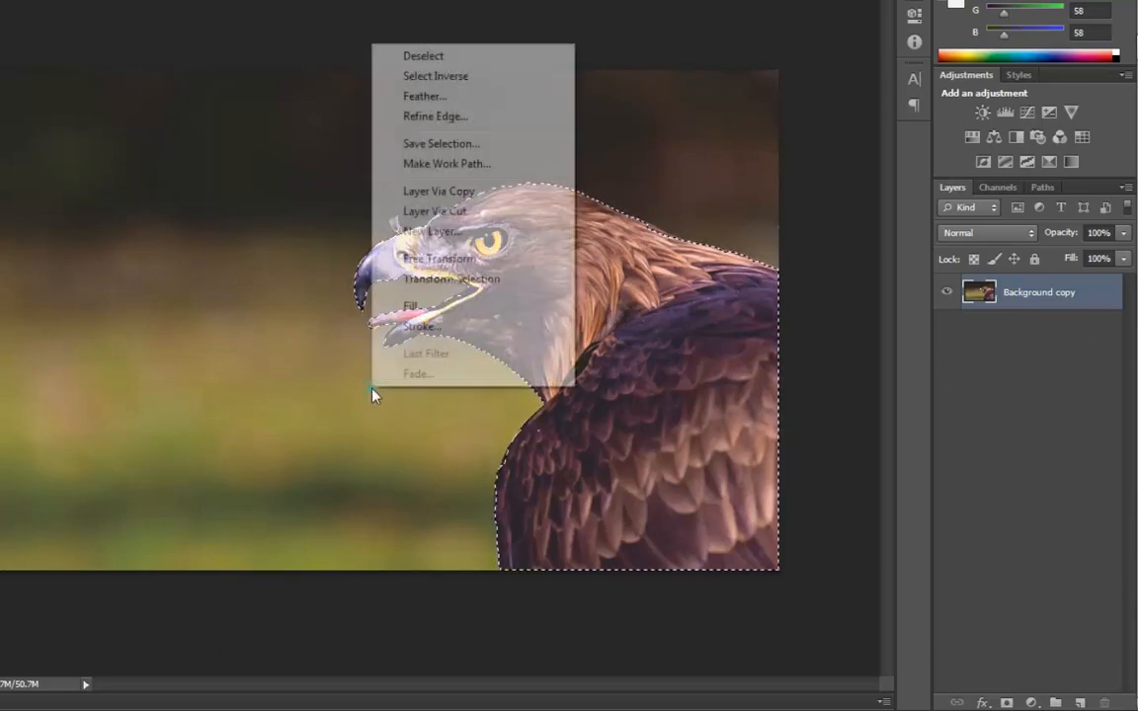
left_click(495, 202)
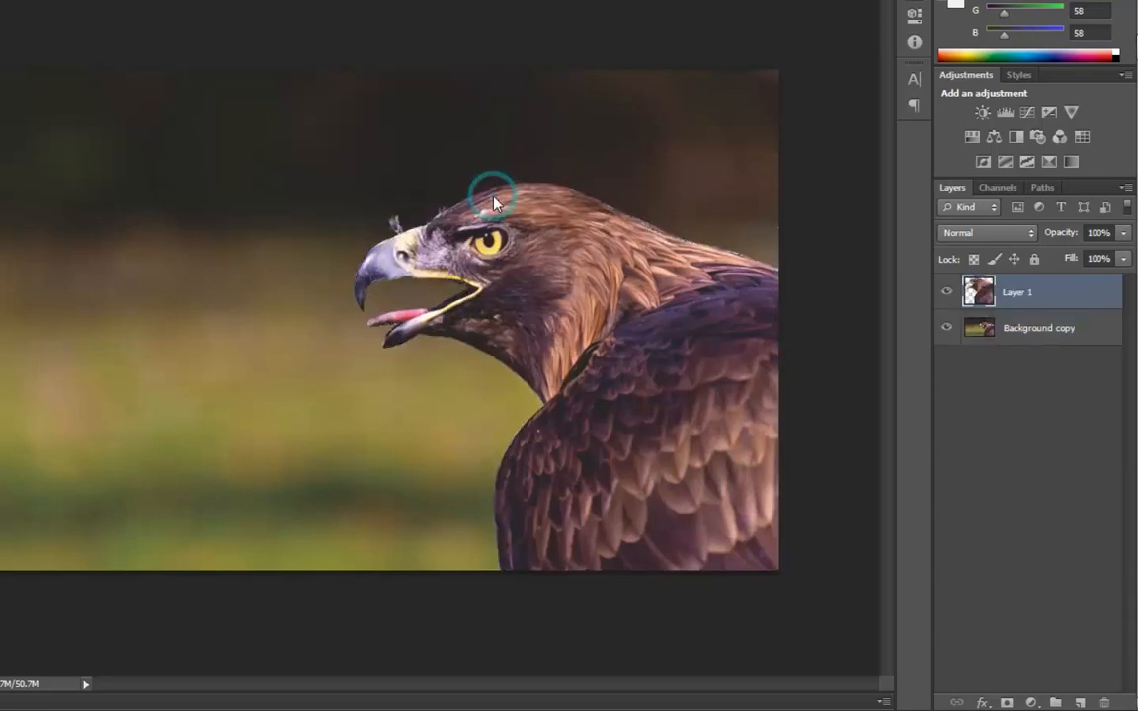
Toggle the visibility of the Background copy layer to check the cutout, and delete that layer
left_click(947, 329)
left_click(948, 329)
left_click(948, 329)
left_click_drag(978, 343, 1105, 702)
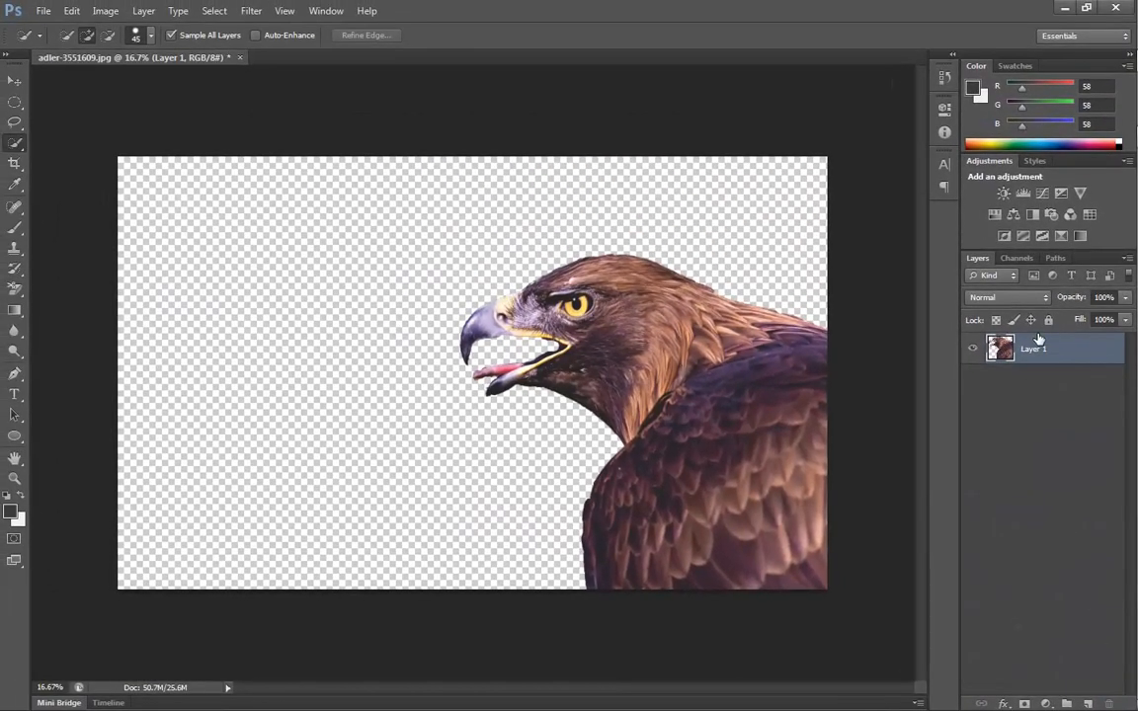
Crop the canvas tightly around the eagle, removing the empty area in front of the beak and above the head
left_click(1040, 340)
key("c")
left_click_drag(117, 373, 289, 403)
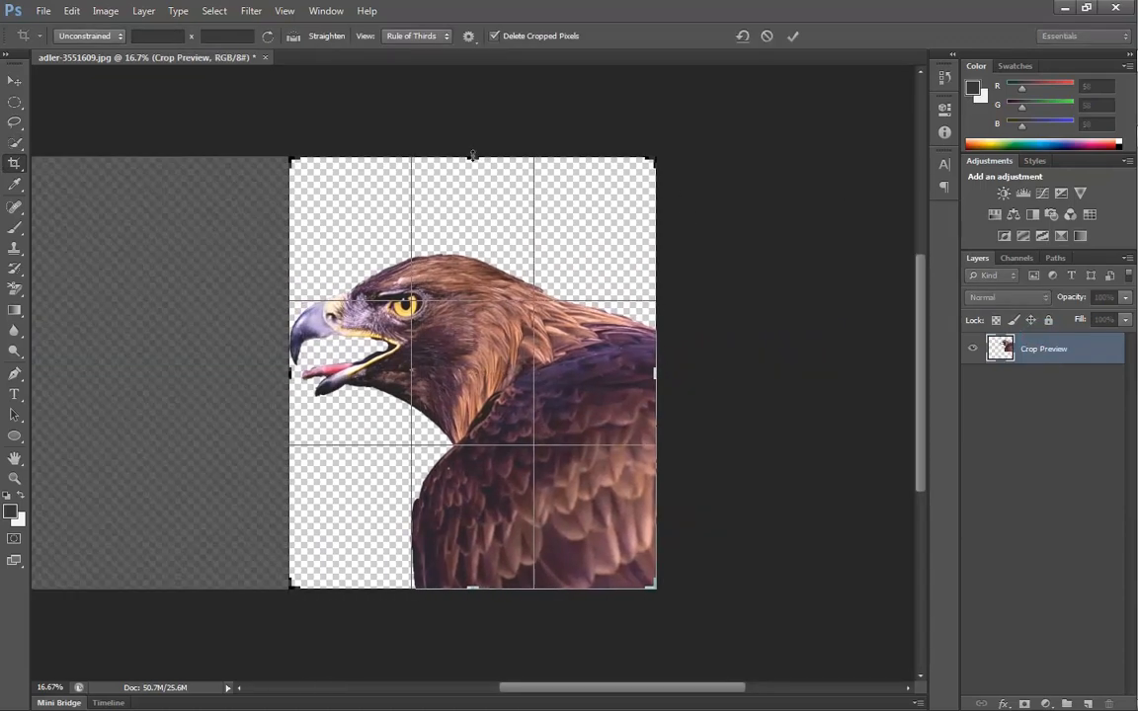
left_click_drag(472, 156, 464, 198)
left_click_drag(291, 371, 286, 371)
left_click(793, 35)
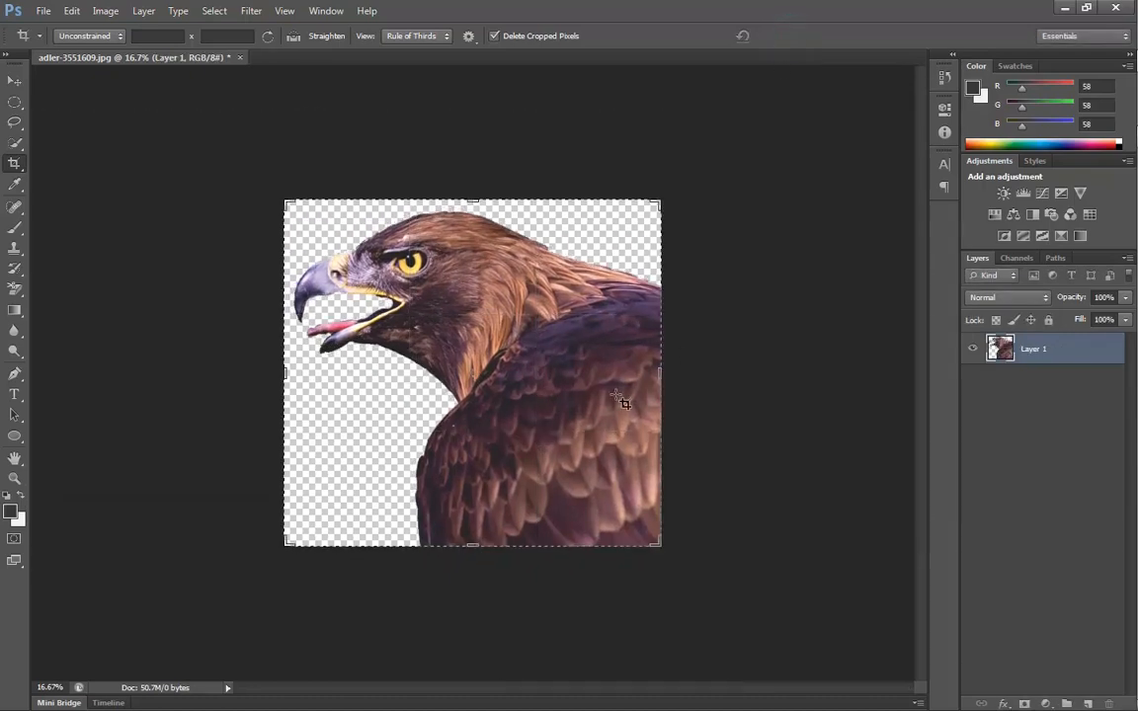
Save the cropped eagle cutout to the Desktop as a PNG file named test, with smallest/slow compression and no interlacing
left_click(44, 12)
left_click(126, 200)
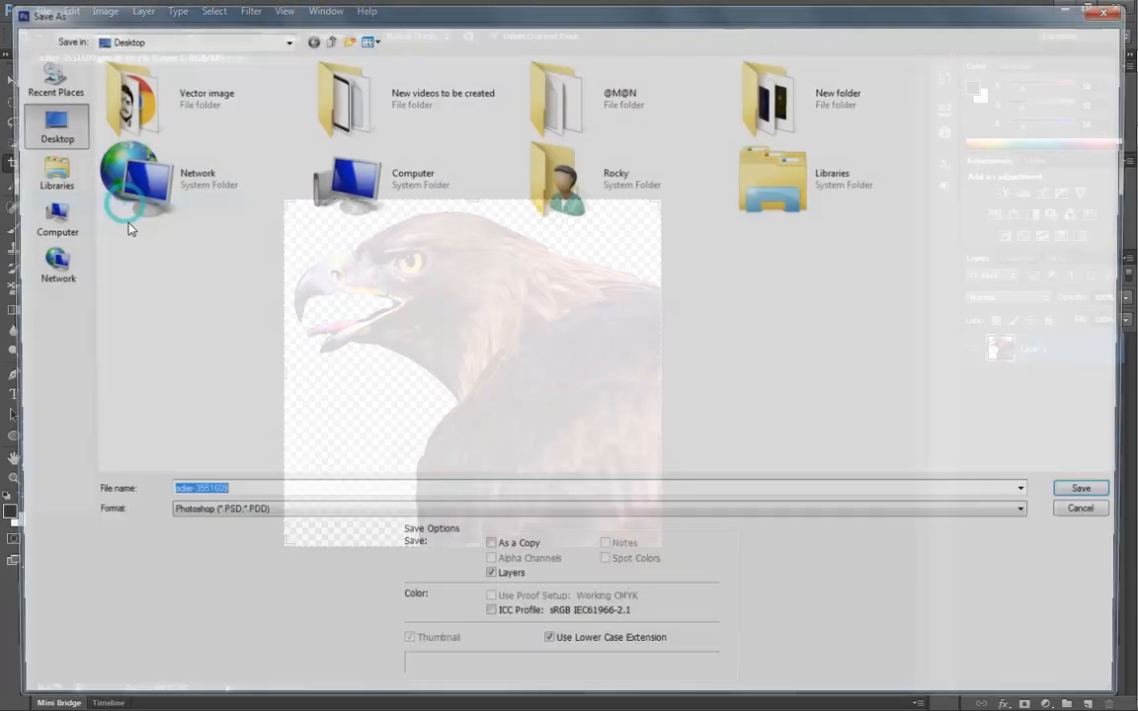
left_click(295, 515)
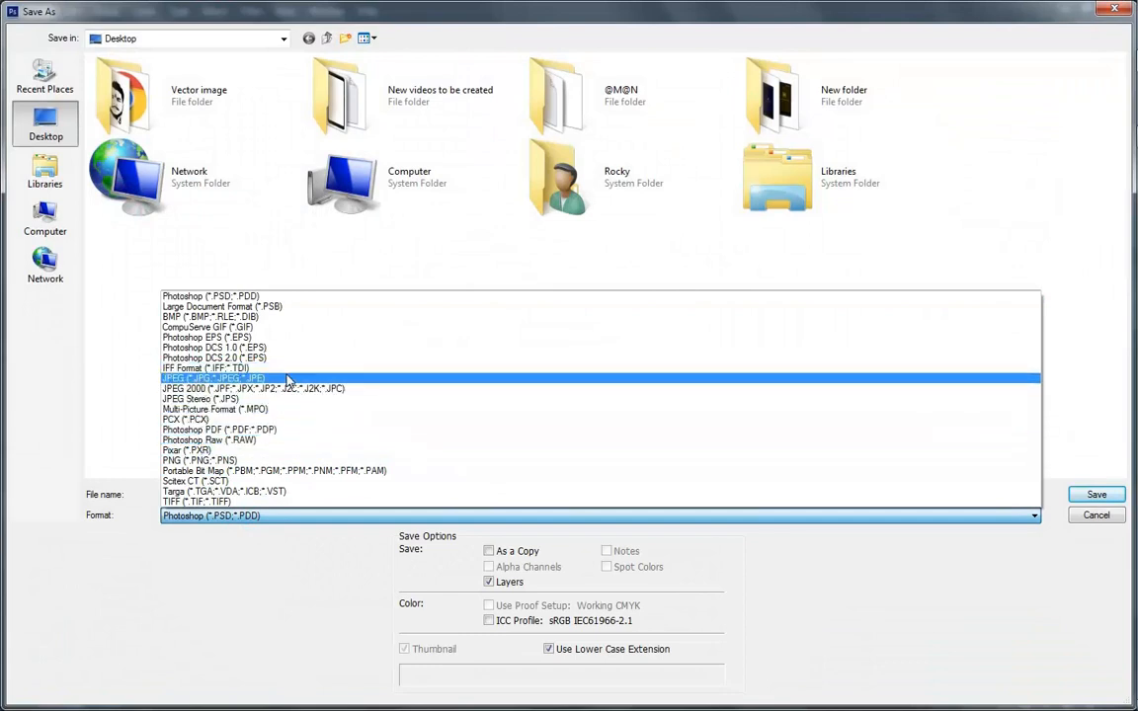
left_click(277, 462)
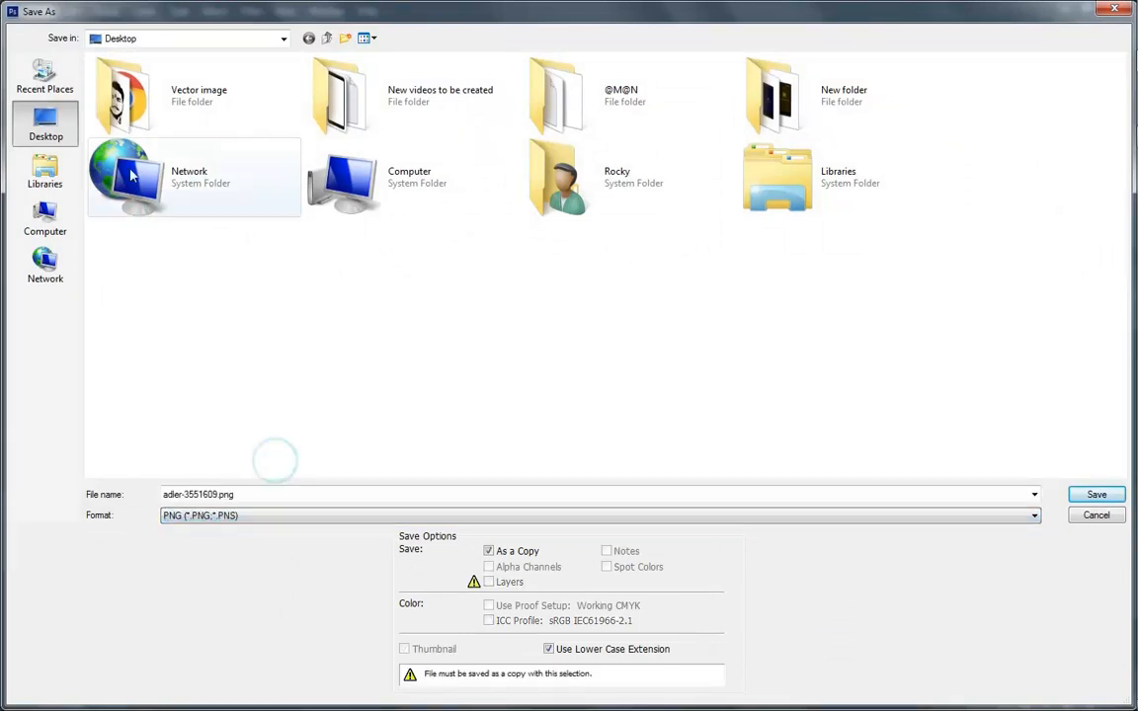
double_click(264, 495)
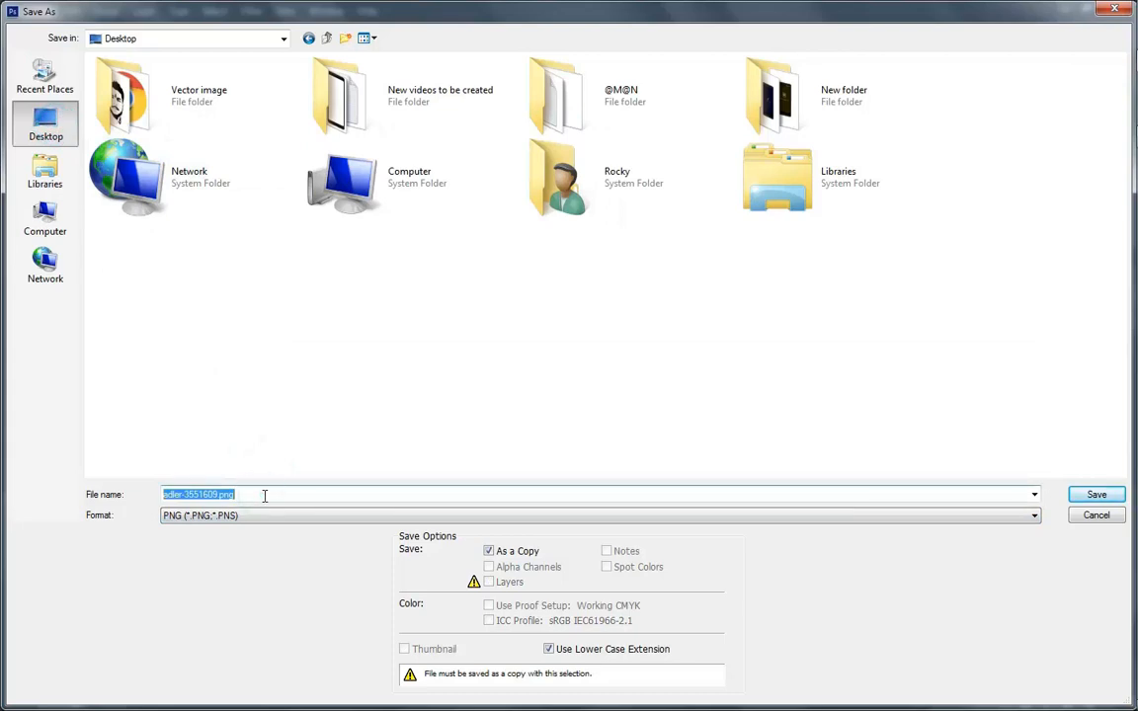
type("est")
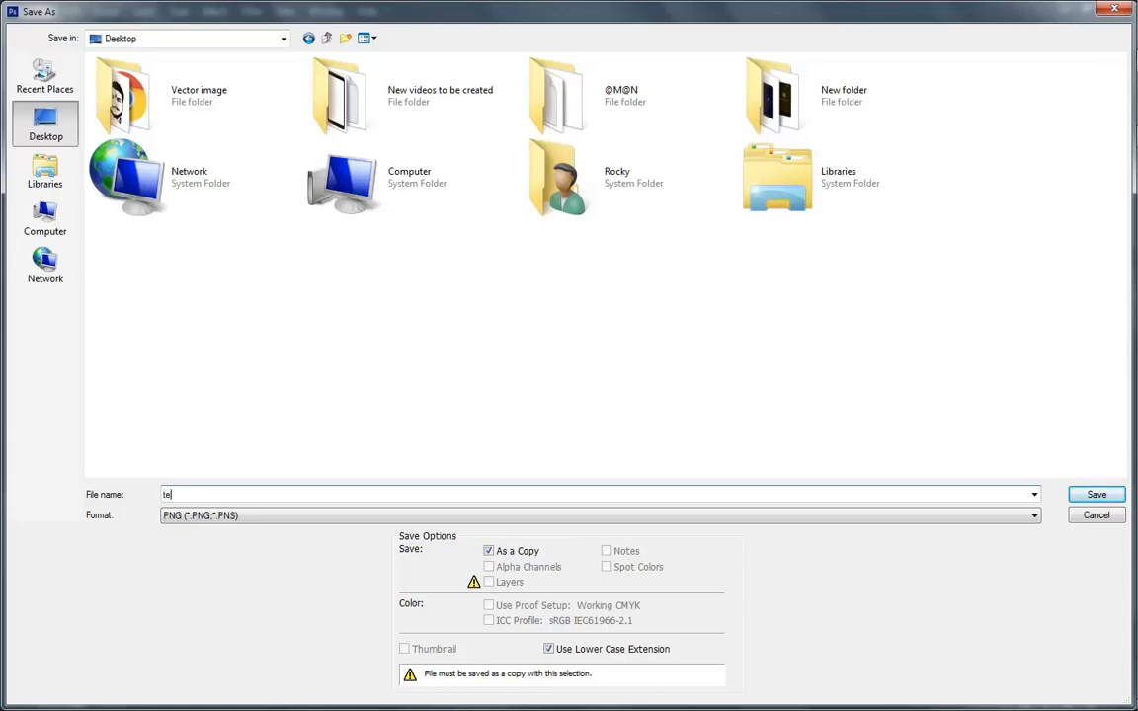
left_click(1097, 495)
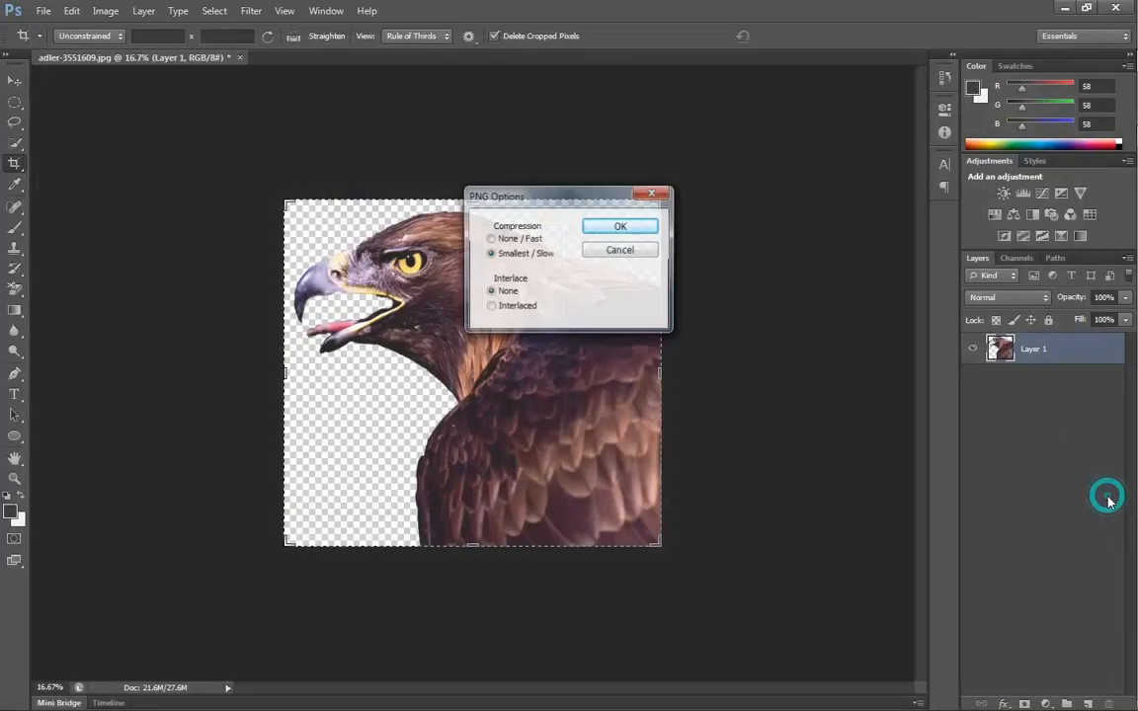
left_click(655, 233)
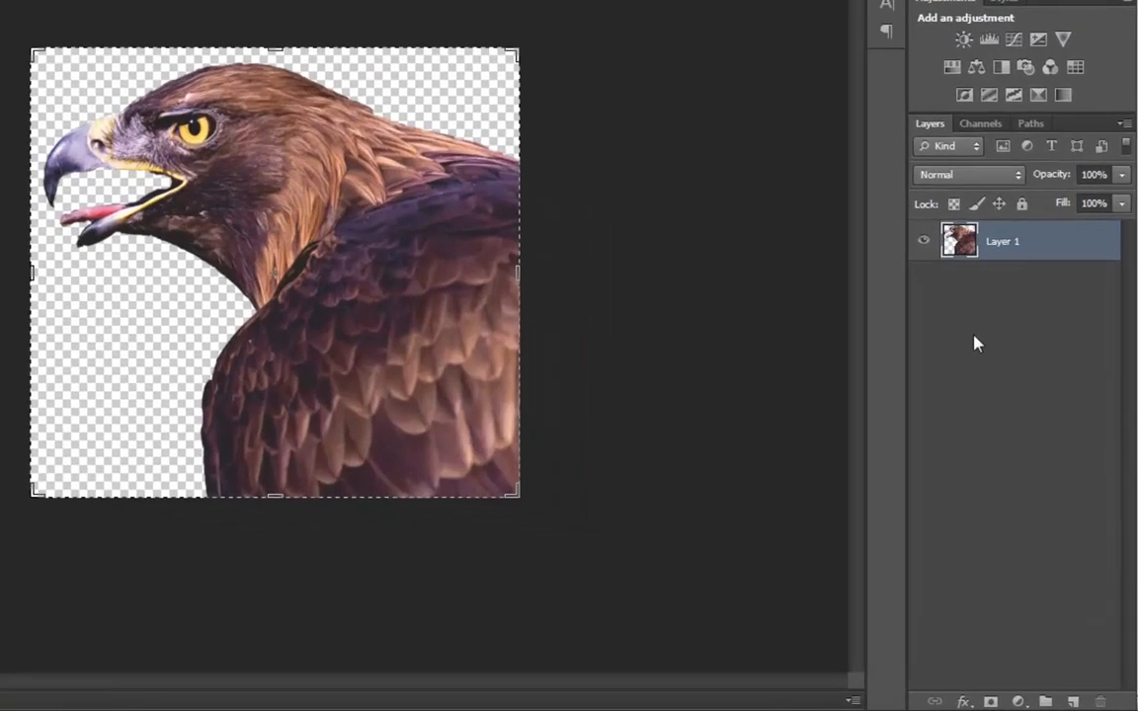
Add a Threshold adjustment layer above the eagle and set its threshold level to 109
left_click(1011, 423)
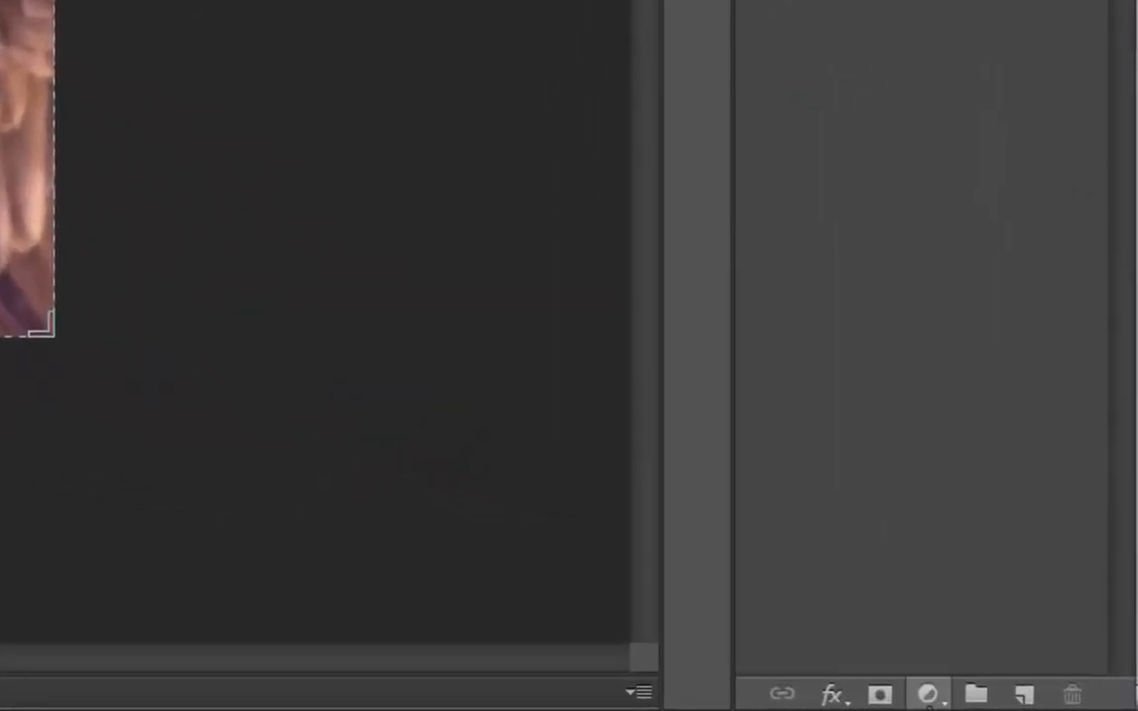
left_click(929, 695)
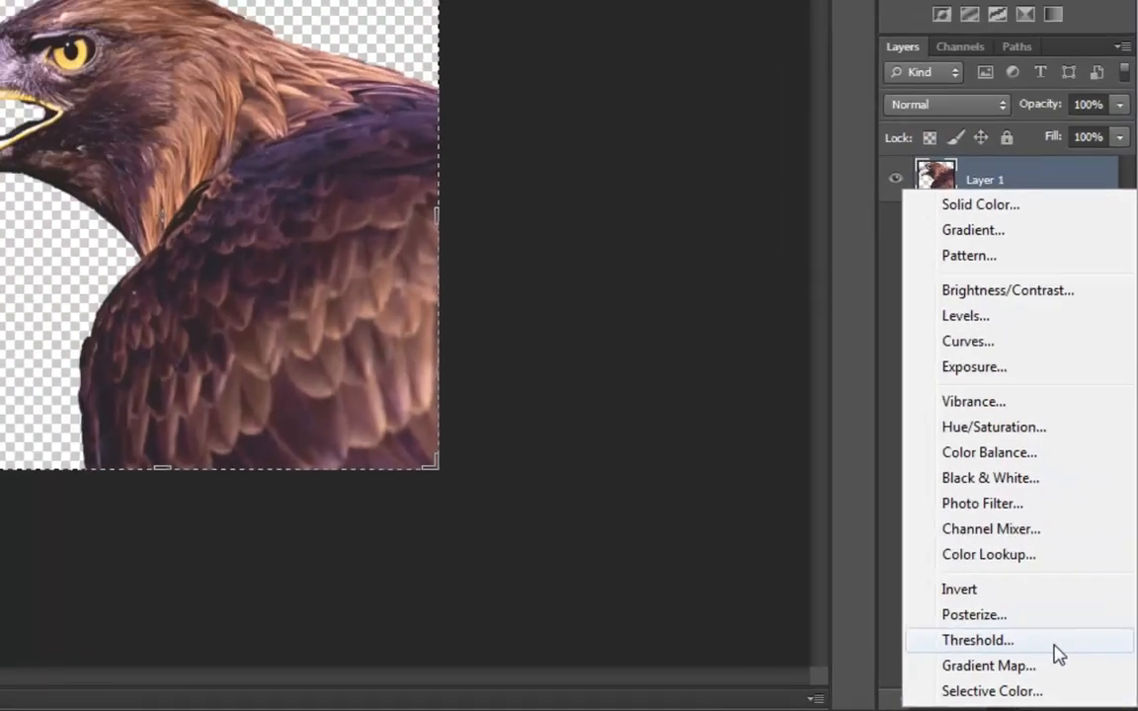
left_click(983, 602)
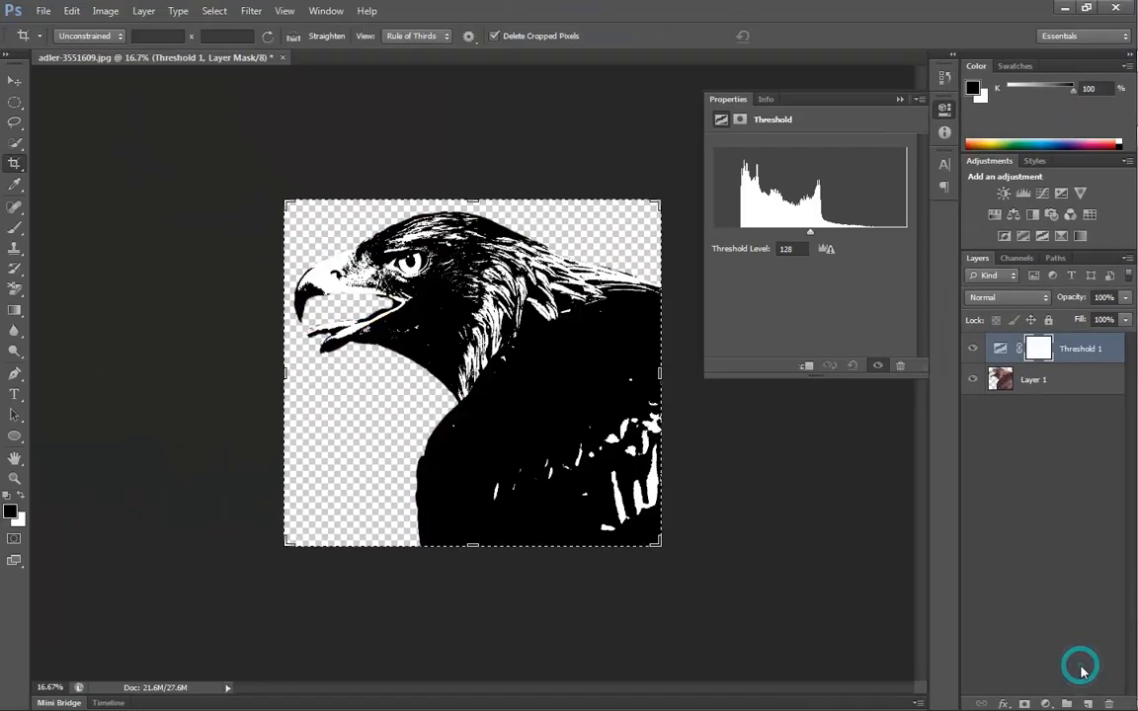
mouse_move(810, 231)
left_mouse_down()
mouse_move(864, 234)
mouse_move(778, 240)
mouse_move(797, 241)
left_mouse_up()
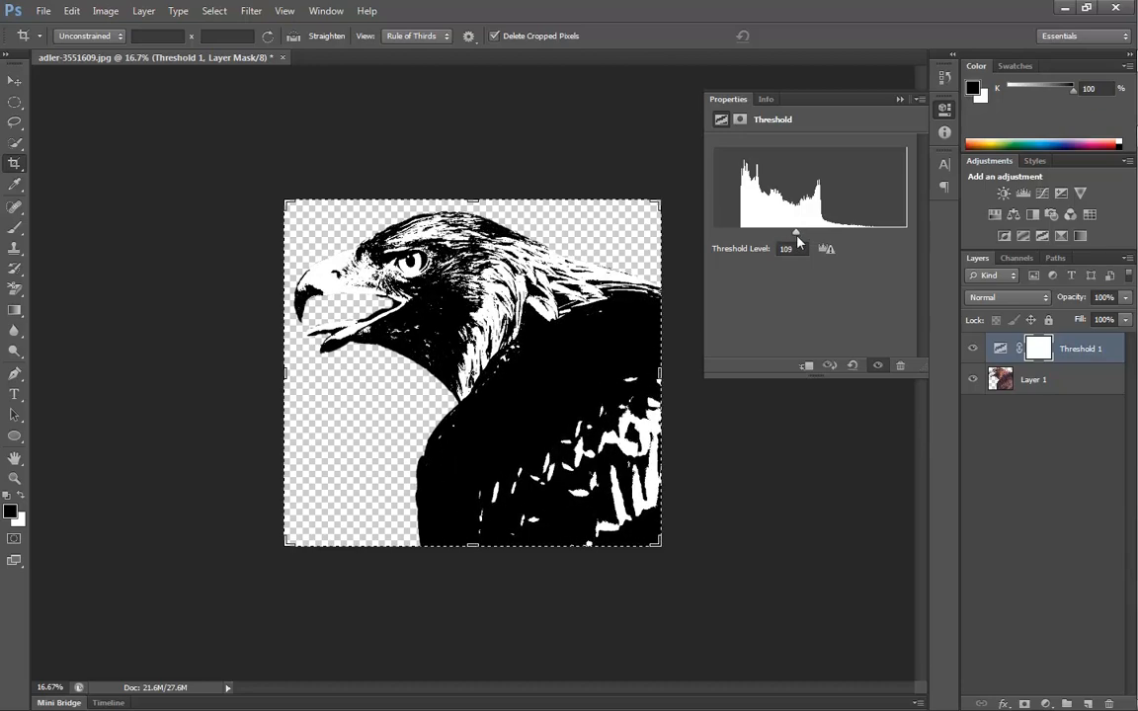
left_click(1020, 485)
left_click(900, 100)
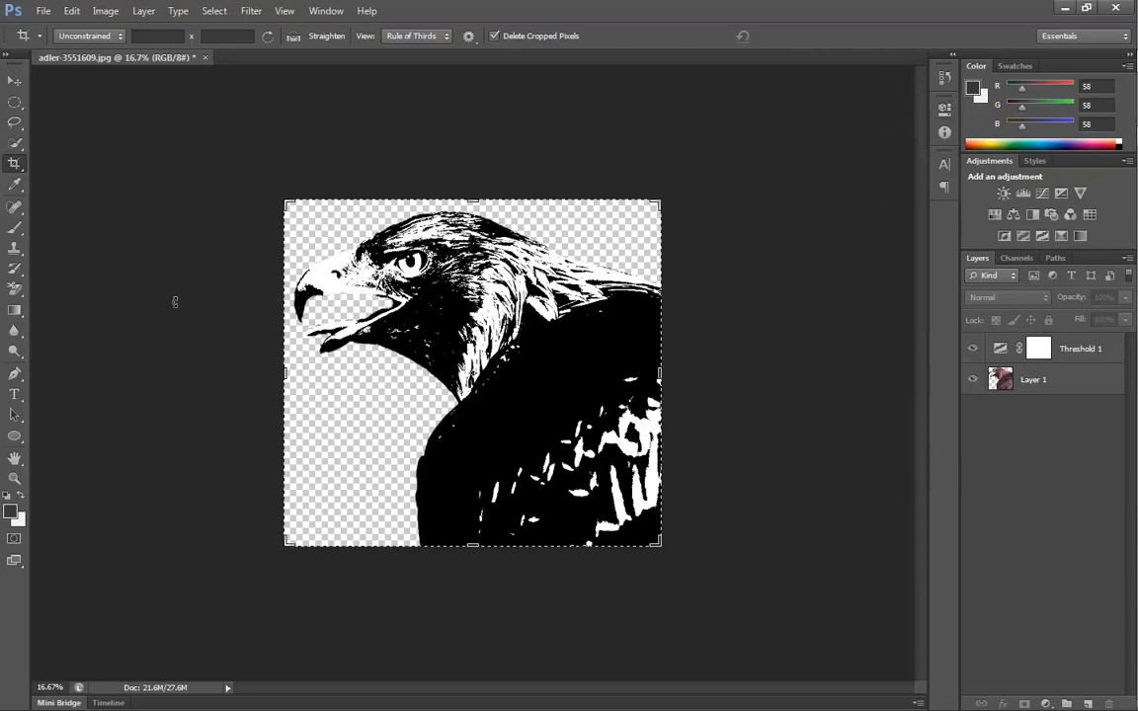
Save the black-and-white eagle to the Desktop as a PNG named test, replacing the existing file and accepting the PNG options
left_click(44, 11)
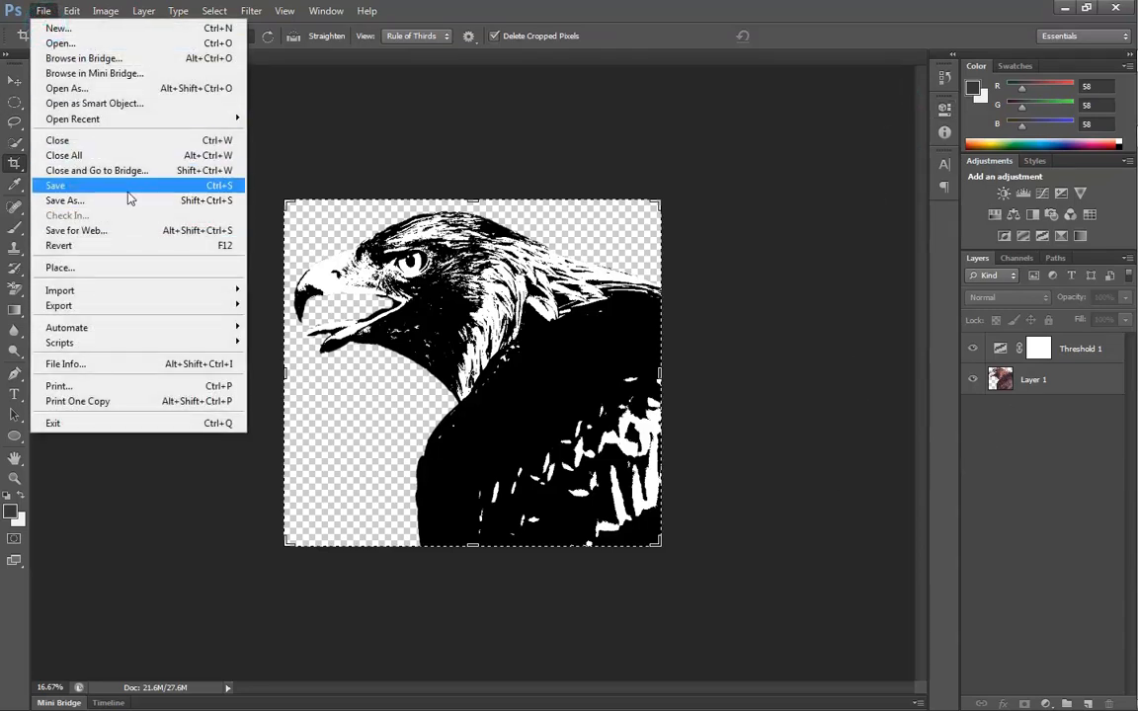
left_click(132, 203)
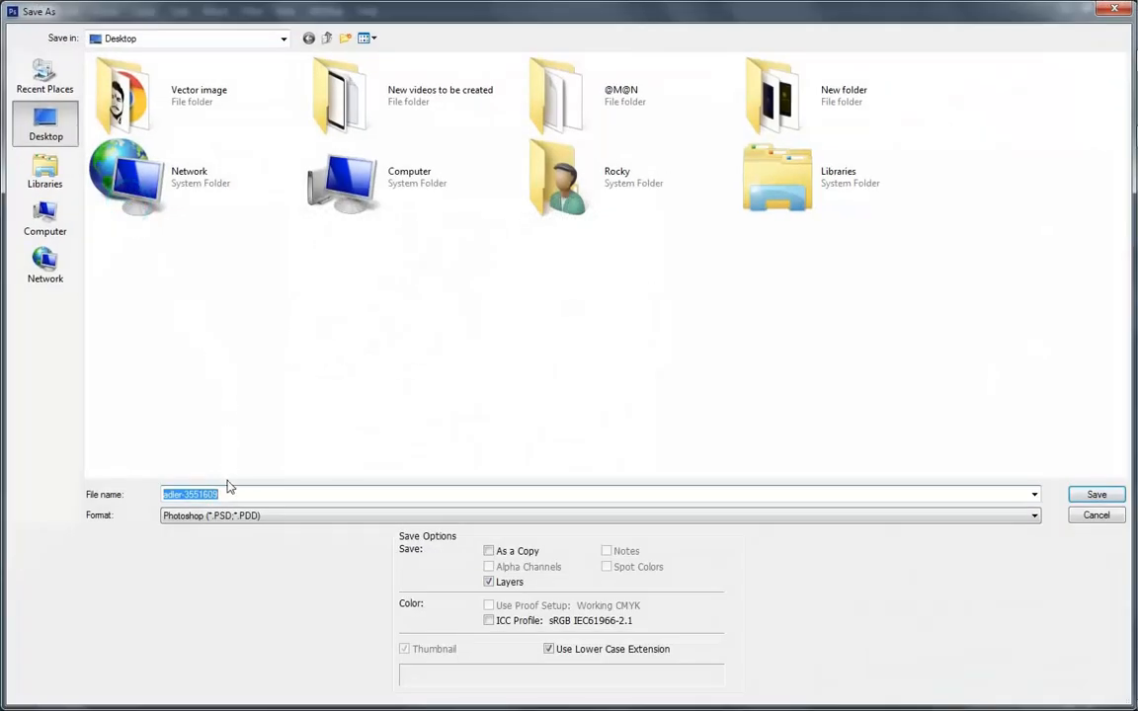
left_click(225, 524)
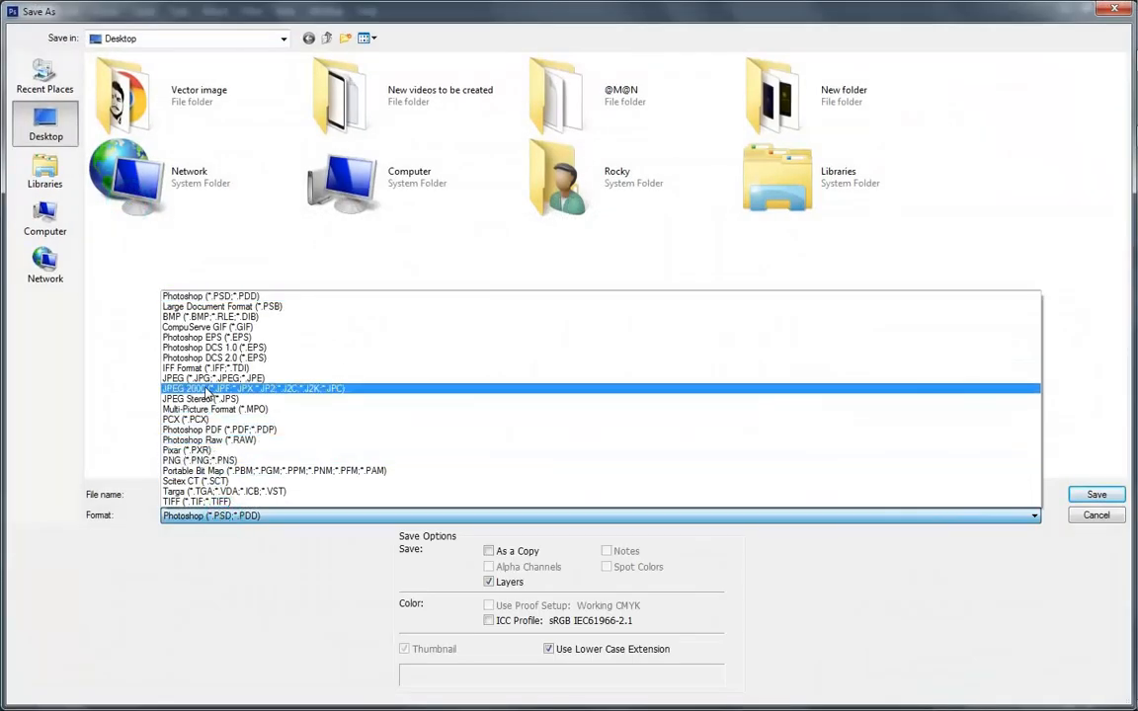
left_click(255, 460)
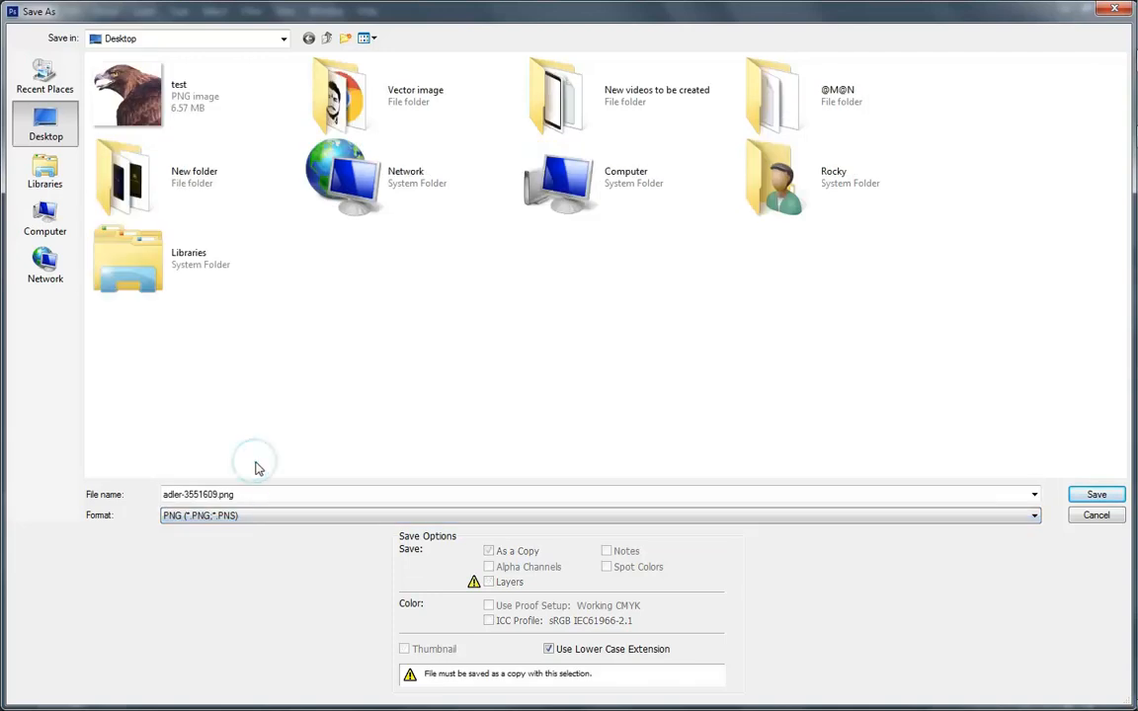
left_click(259, 493)
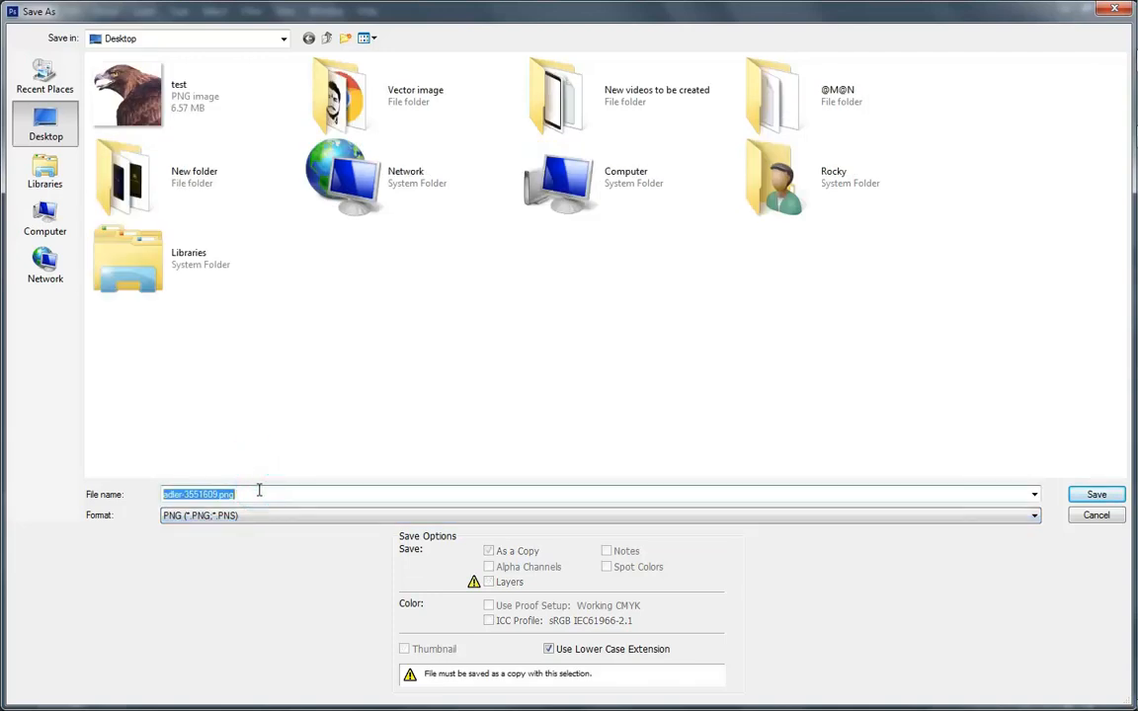
key("BackSpace")
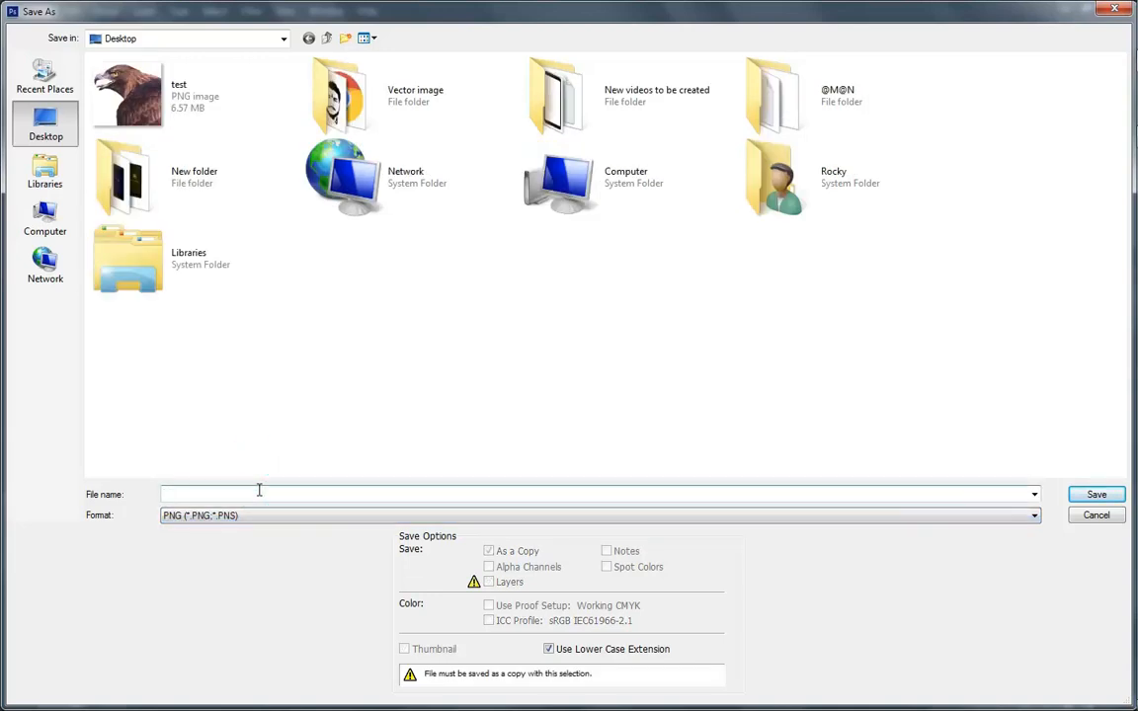
type("test")
key("Return")
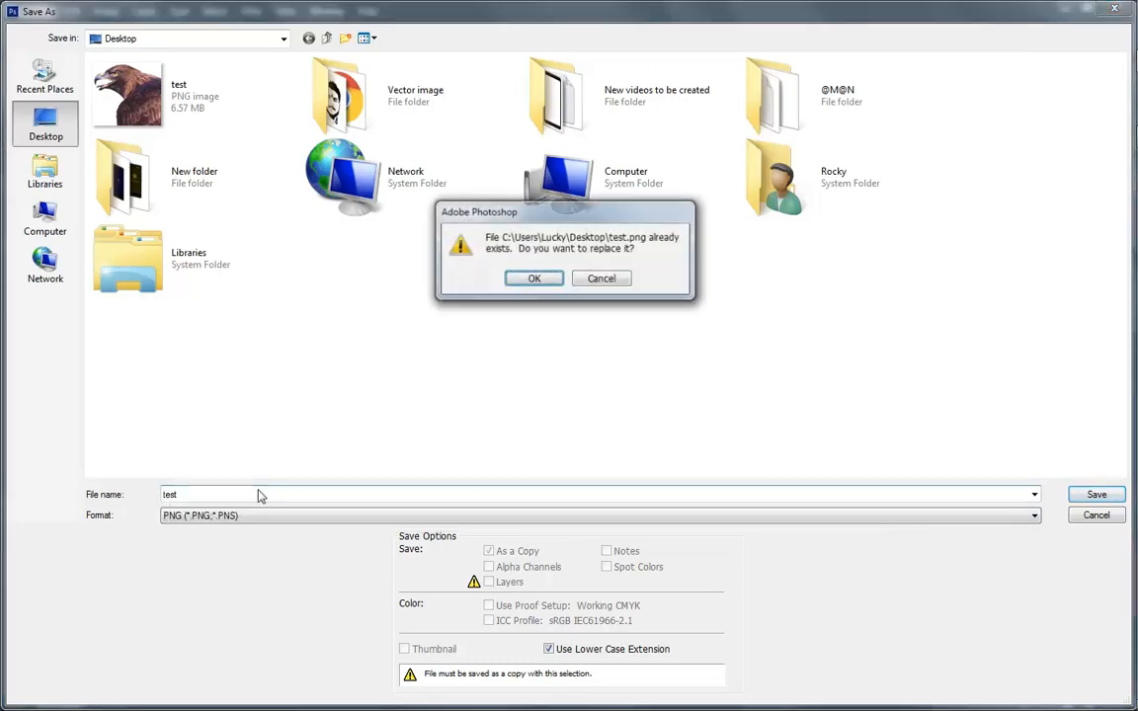
key("Return")
key("Return")
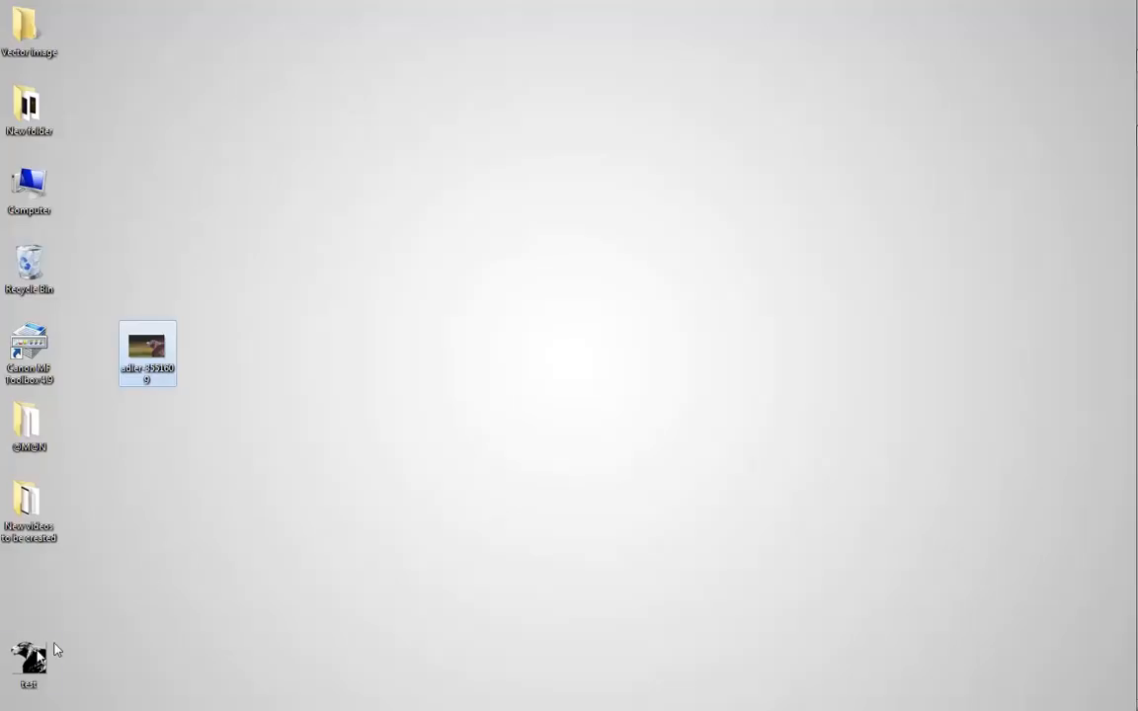
Move the test image near the original photo on the desktop and check its file size in its properties
left_click_drag(56, 650, 299, 394)
right_click(319, 435)
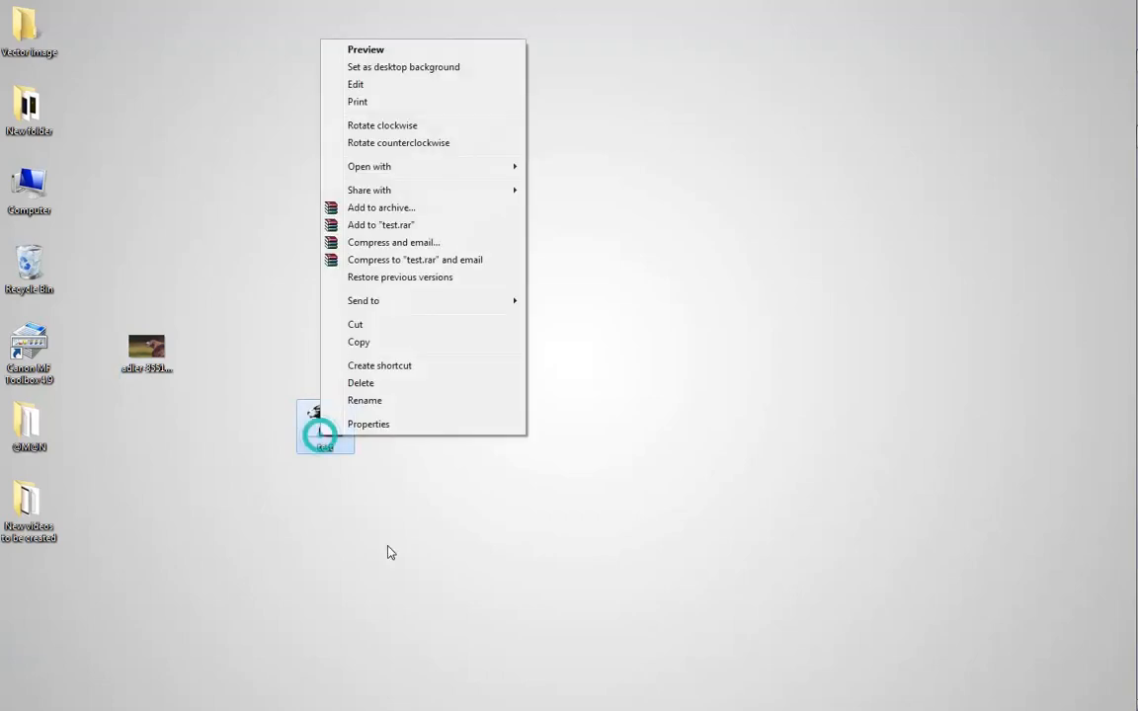
left_click(391, 425)
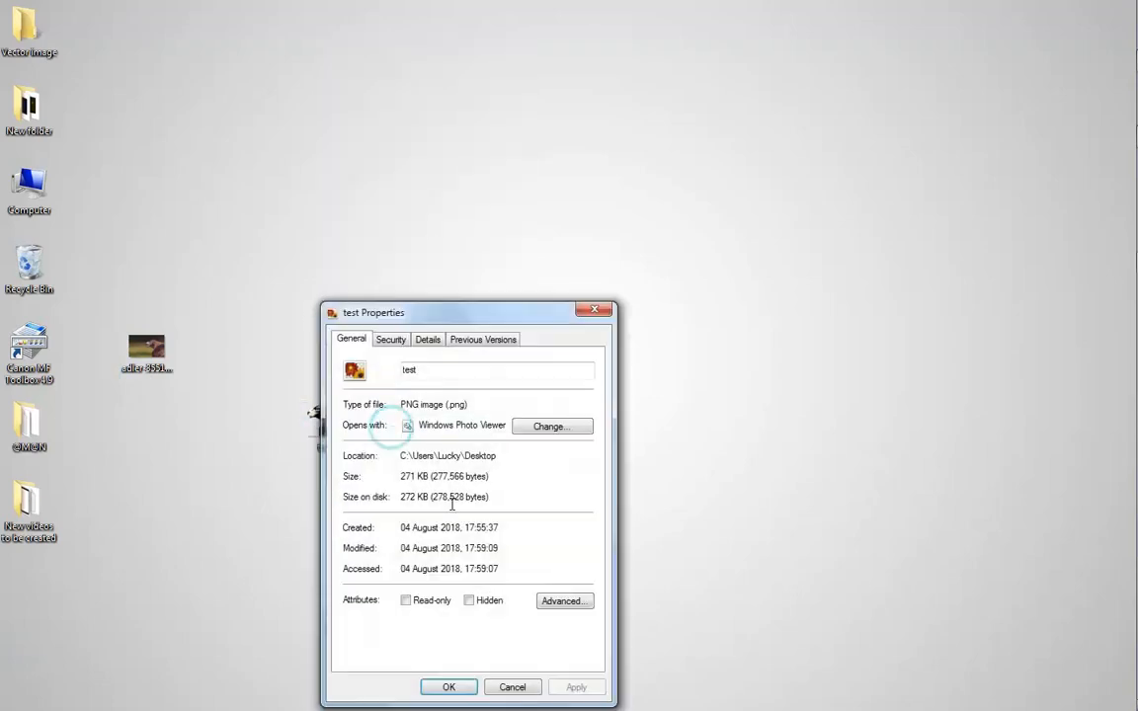
left_click(510, 689)
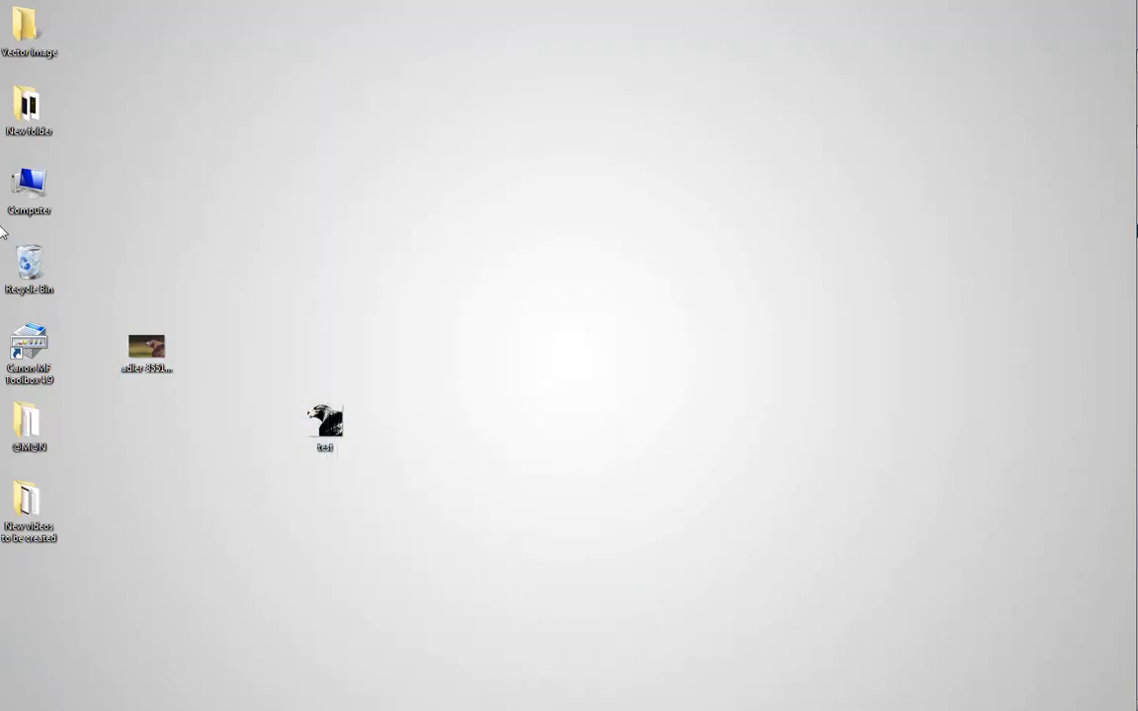
Switch to the browser showing vectorizer.io and upload the test PNG from the Desktop for vectorizing
mouse_move(1119, 168)
left_click(1112, 140)
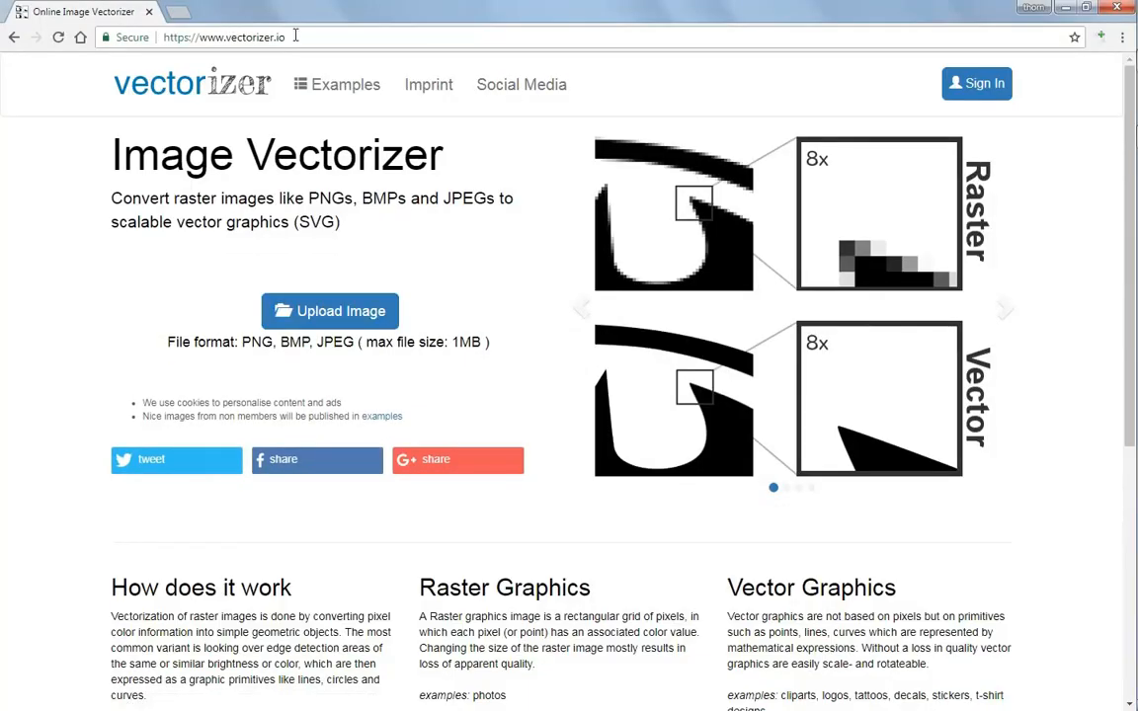
left_click(388, 326)
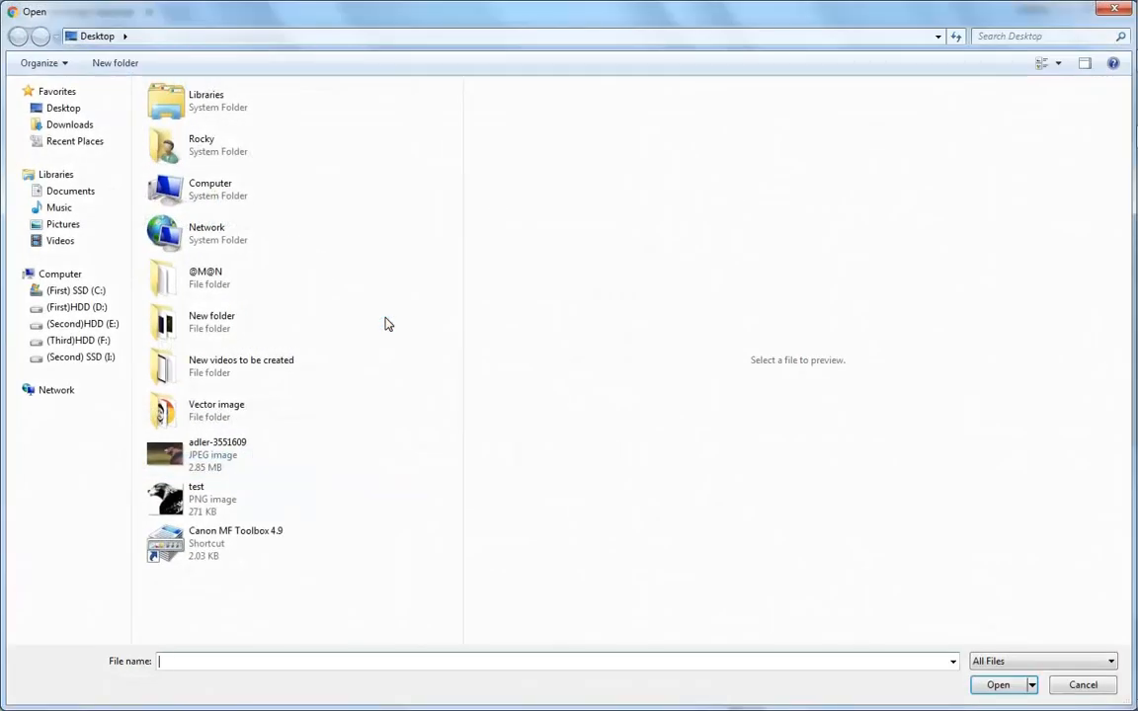
left_click(267, 505)
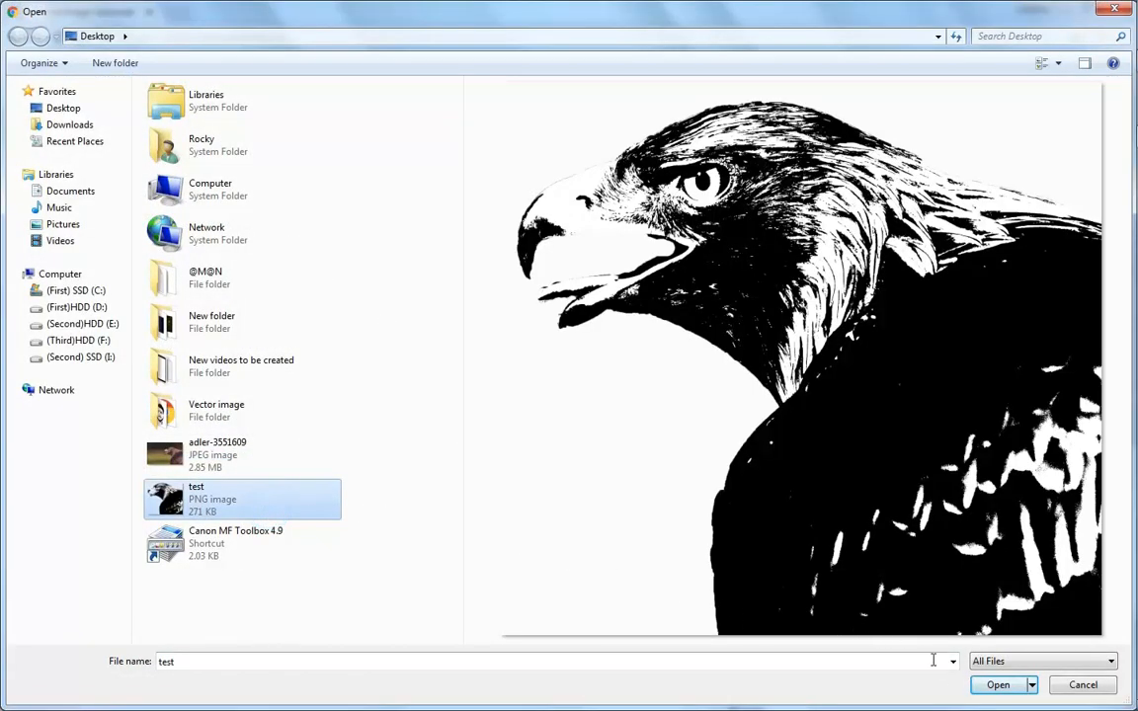
left_click(1020, 691)
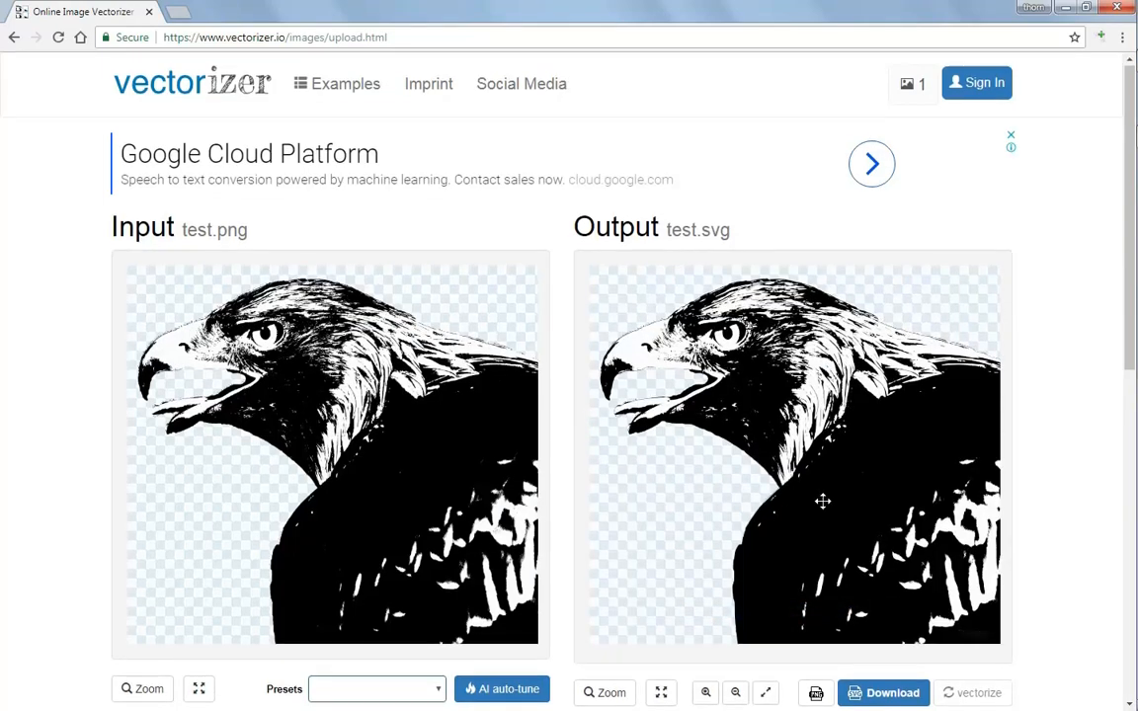
Zoom into the vectorized output and examine its edge quality around the neck feathers, beak and tongue
scroll(820, 500, "down", 2)
left_click(707, 537)
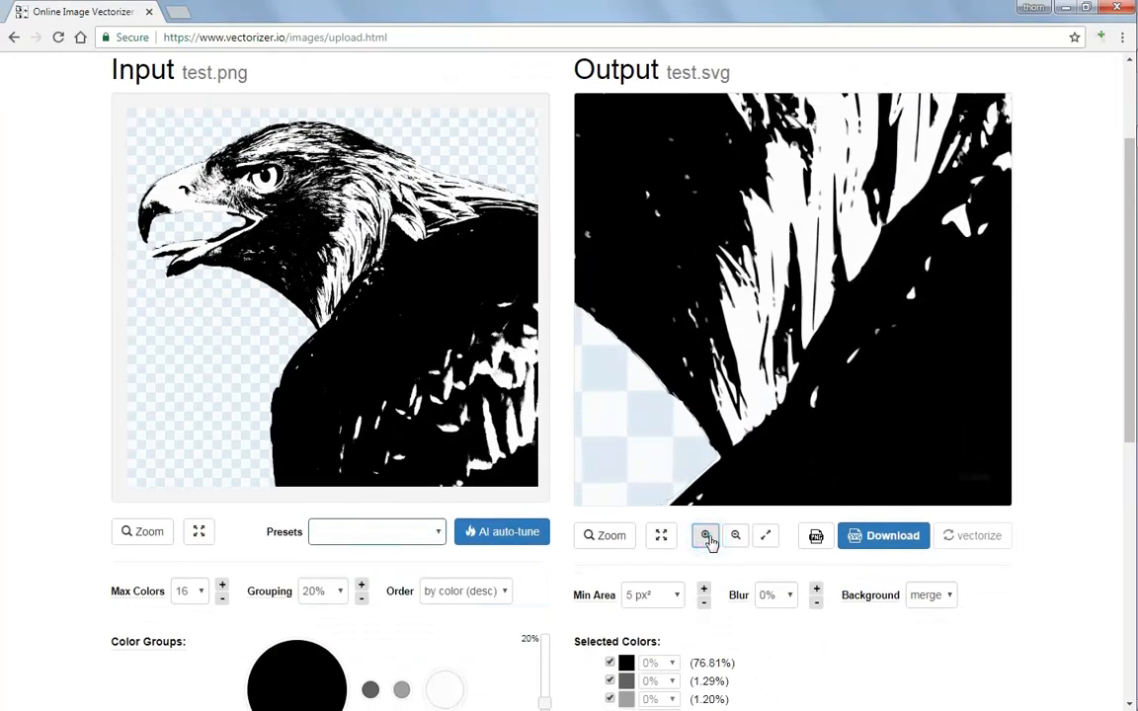
left_click(706, 536)
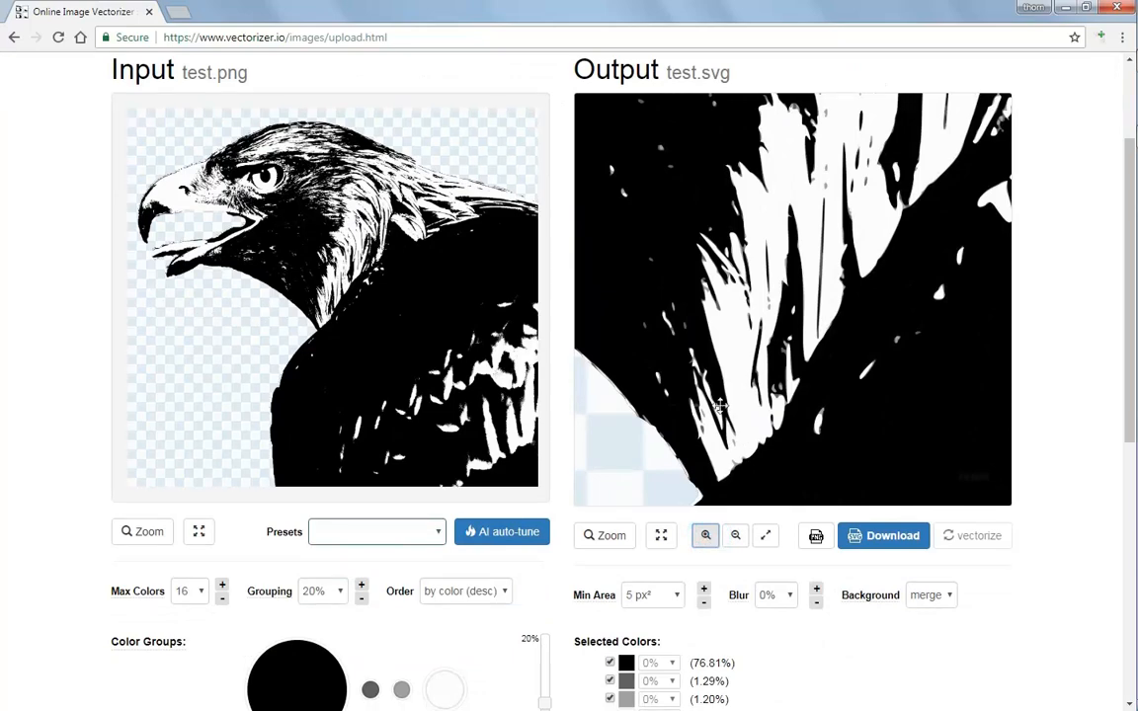
left_click_drag(720, 405, 1008, 377)
left_click_drag(775, 209, 719, 368)
left_click_drag(671, 337, 973, 436)
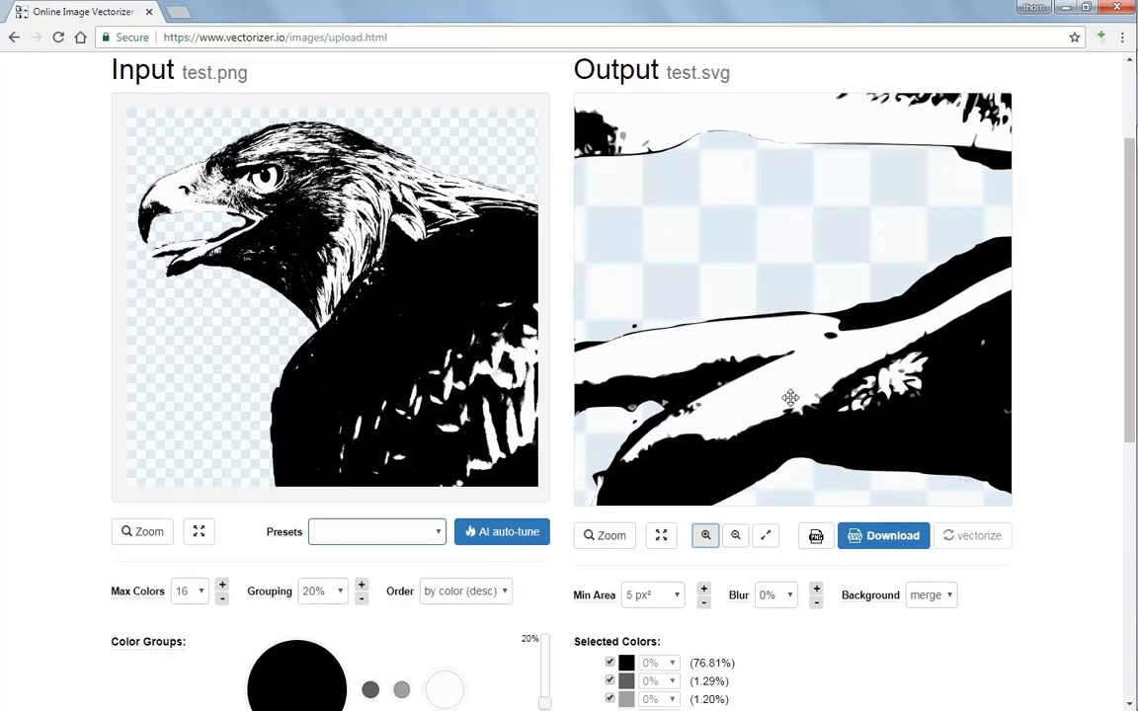
left_click_drag(684, 379, 929, 416)
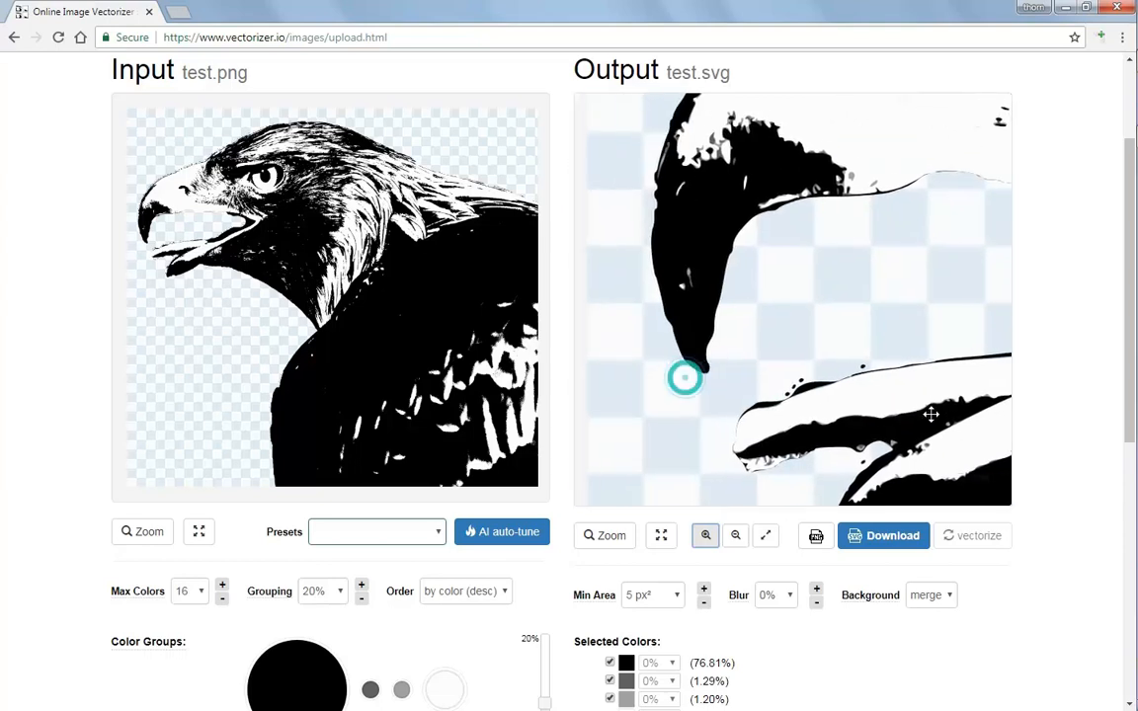
left_click(734, 538)
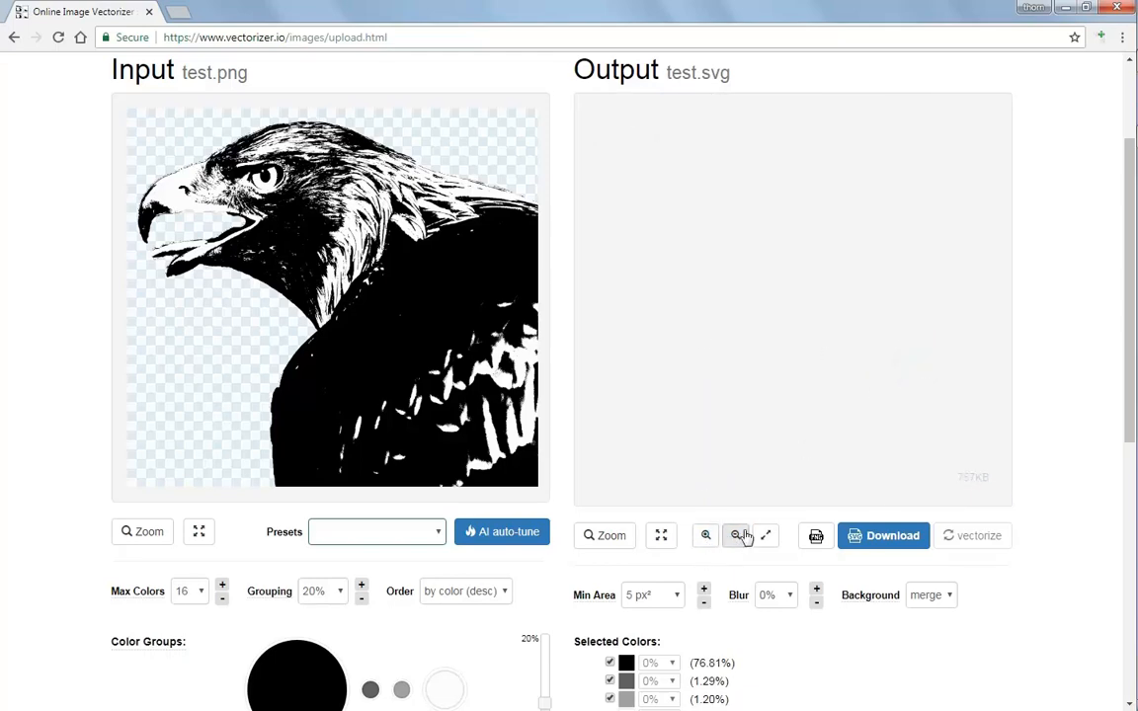
left_click(737, 535)
Open the vector output at full size in its own tab, look it over and return to the vectorizer page
left_click(664, 540)
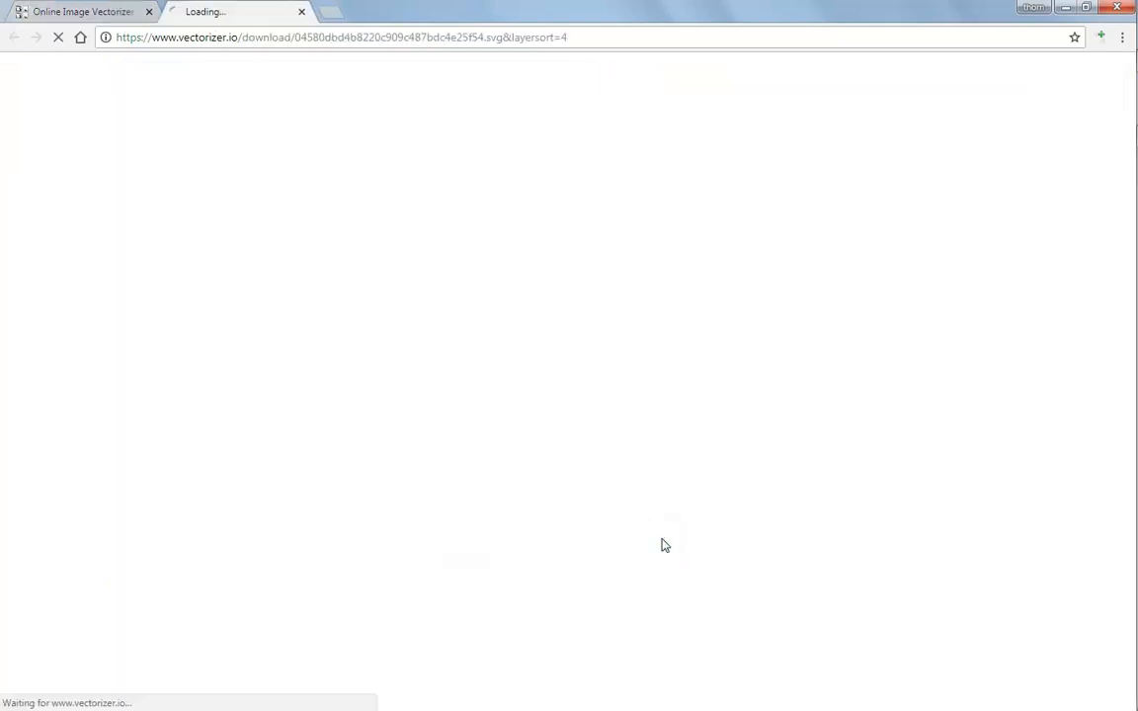
scroll(326, 187, "down", 2)
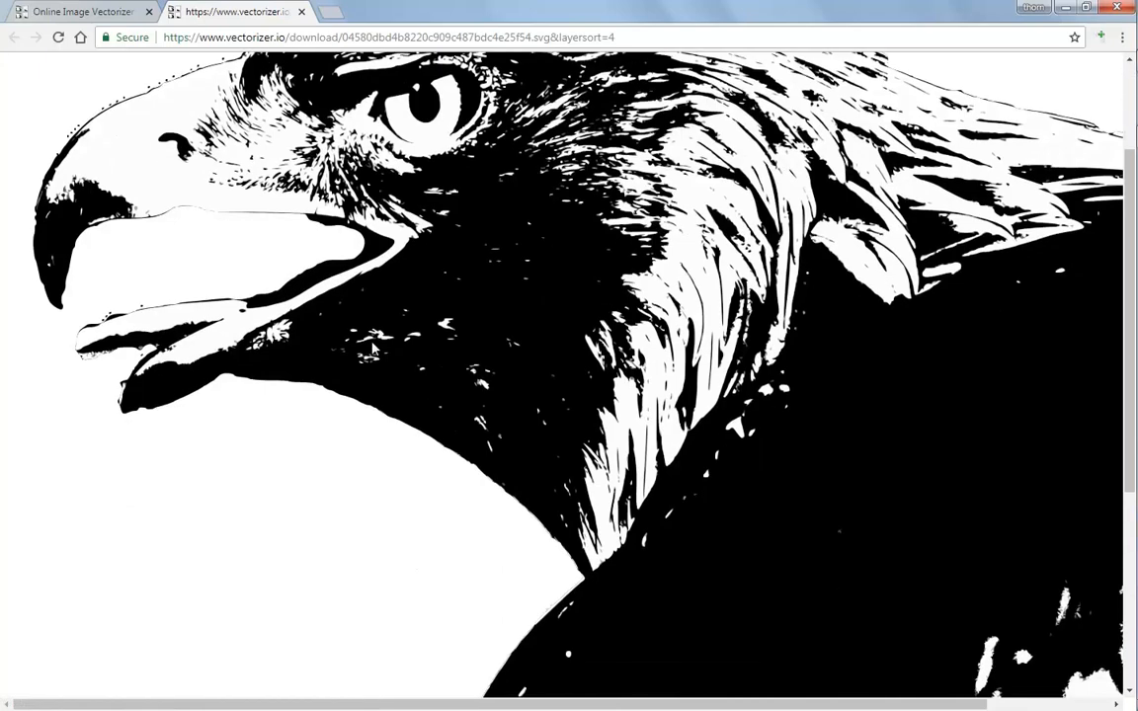
scroll(229, 119, "up", 2)
left_click(87, 12)
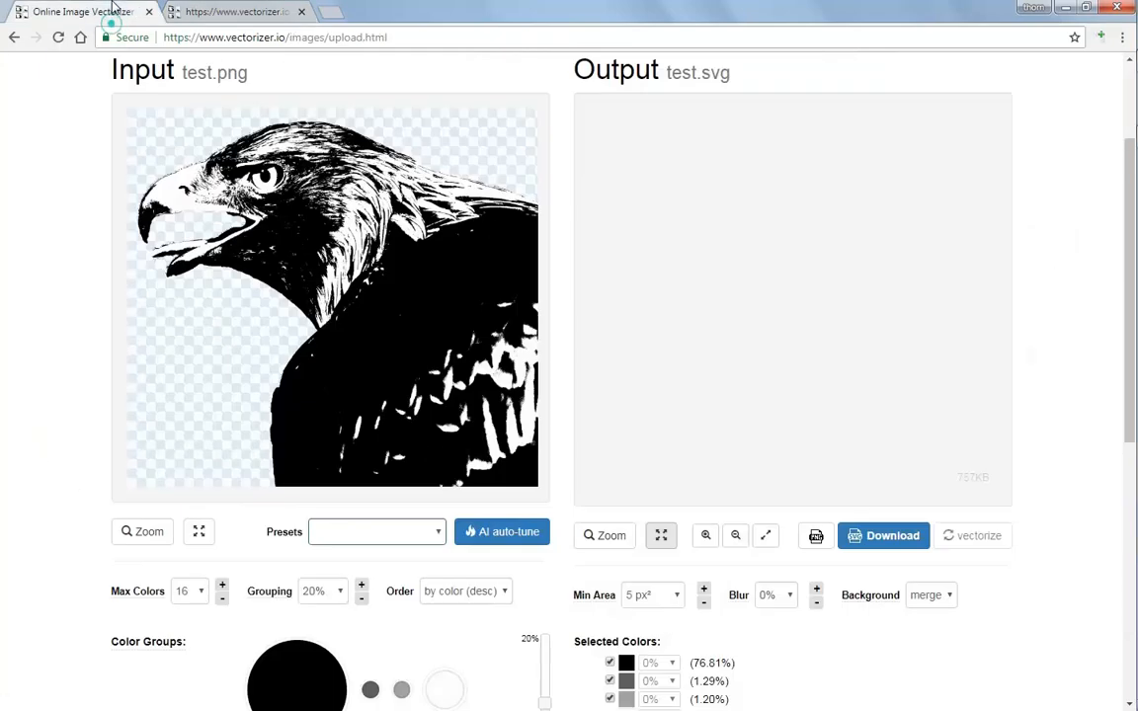
Download the vectorized eagle as test.svg and open the downloaded file in the browser
left_click(884, 539)
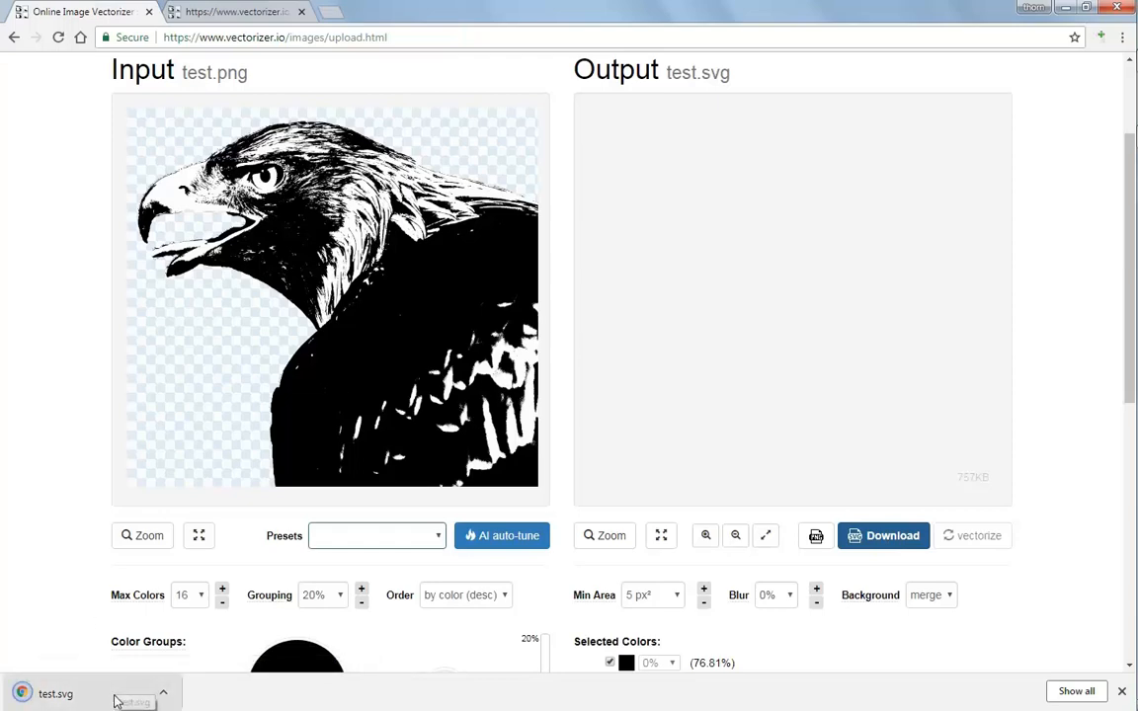
left_click(162, 697)
left_click(252, 578)
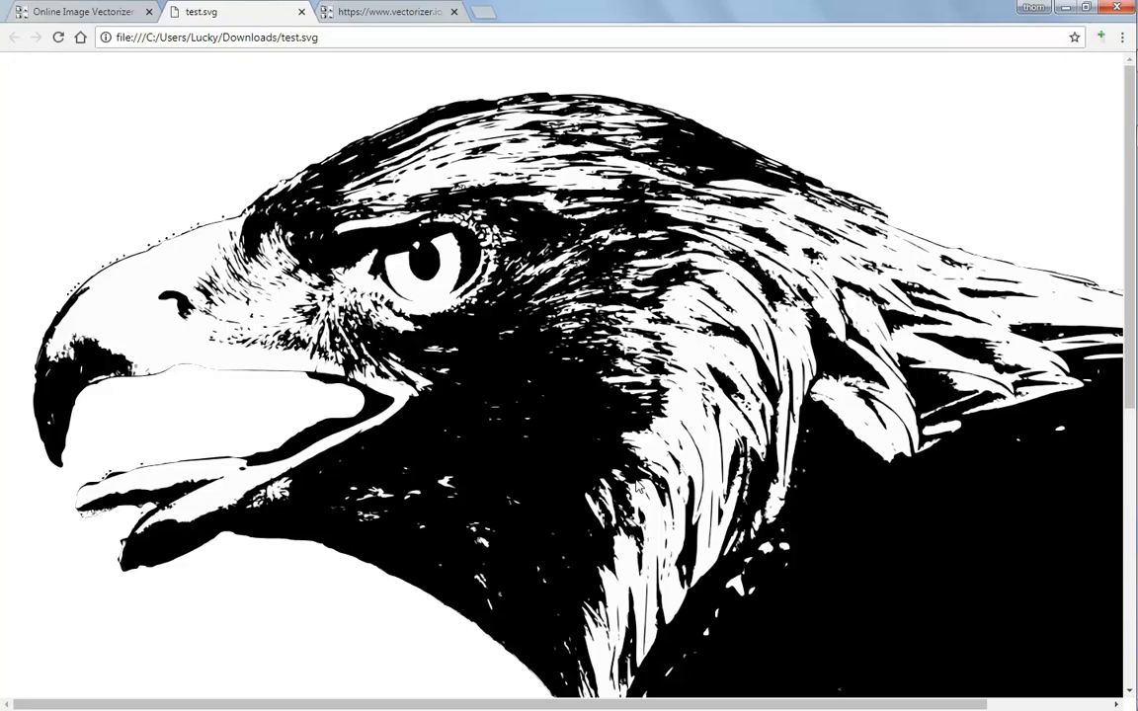
Look over the opened test.svg and zoom out to 33% to view the whole eagle
scroll(638, 488, "down", 6)
key("ctrl+minus")
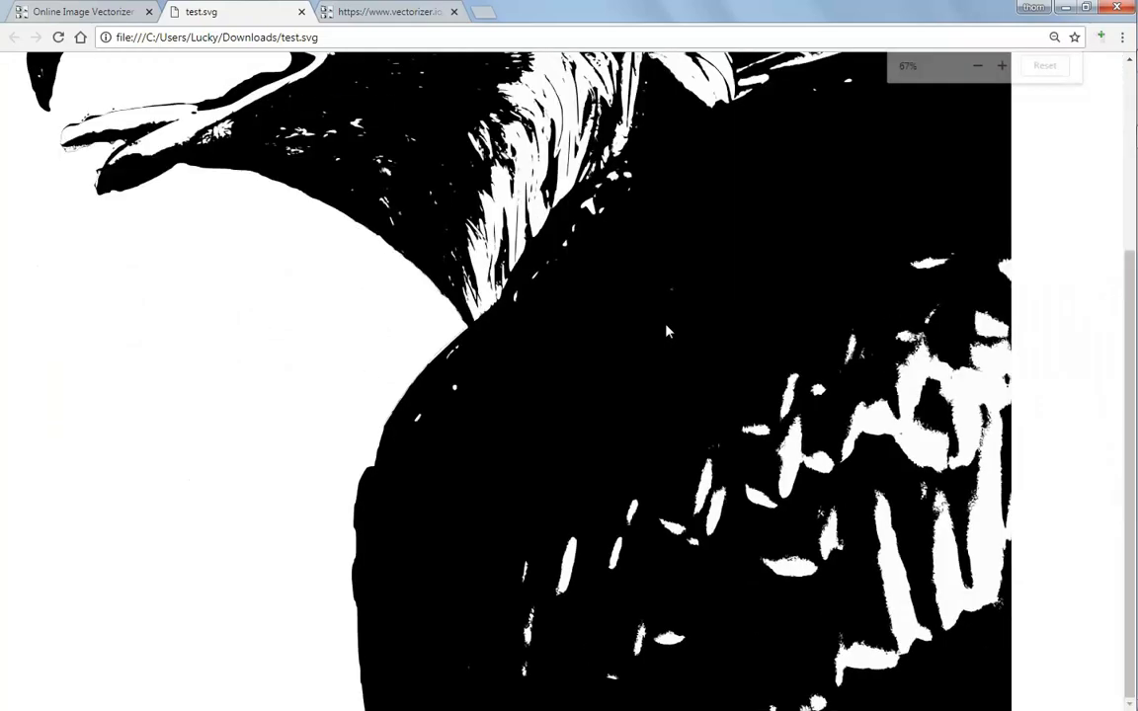
key("ctrl+minus")
key("ctrl+minus")
left_click(665, 326)
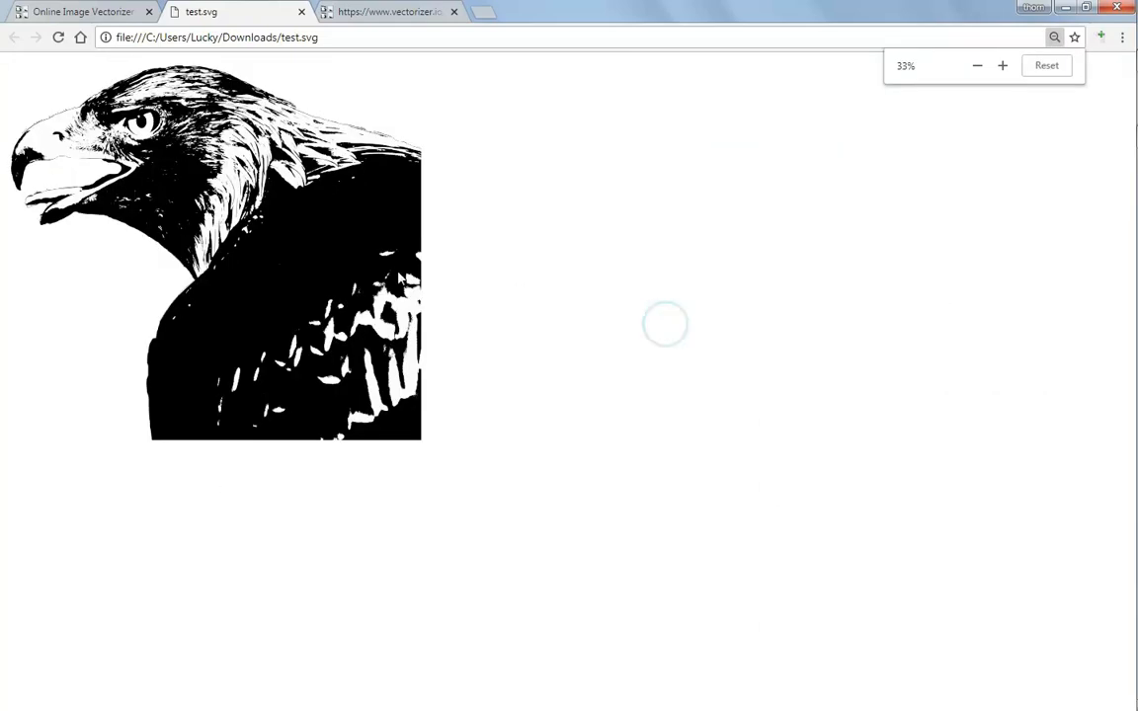